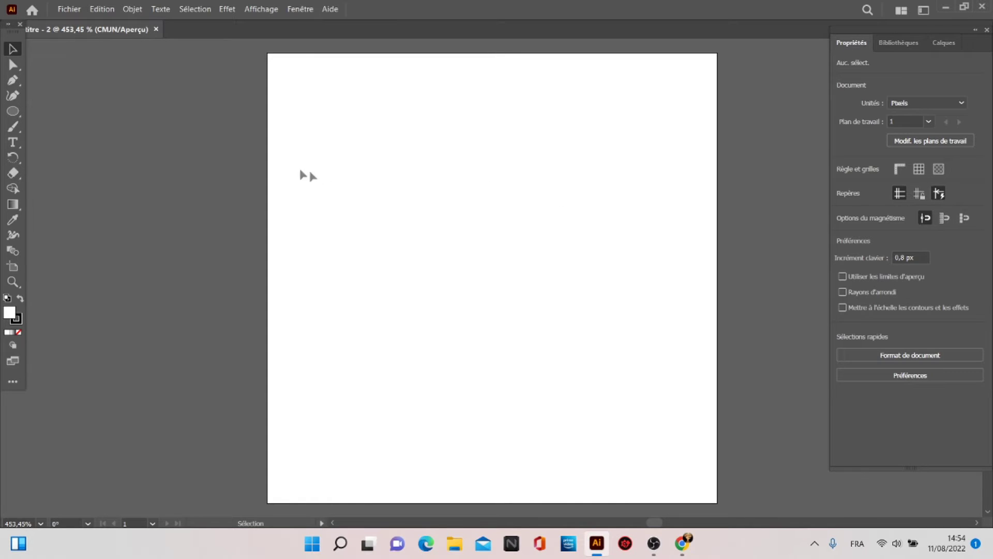
Reveal the other shape tools hidden in the shape-tool flyout
right_click(13, 110)
Draw a rectangle over the artboard with no outline and a cyan fill
click(42, 112)
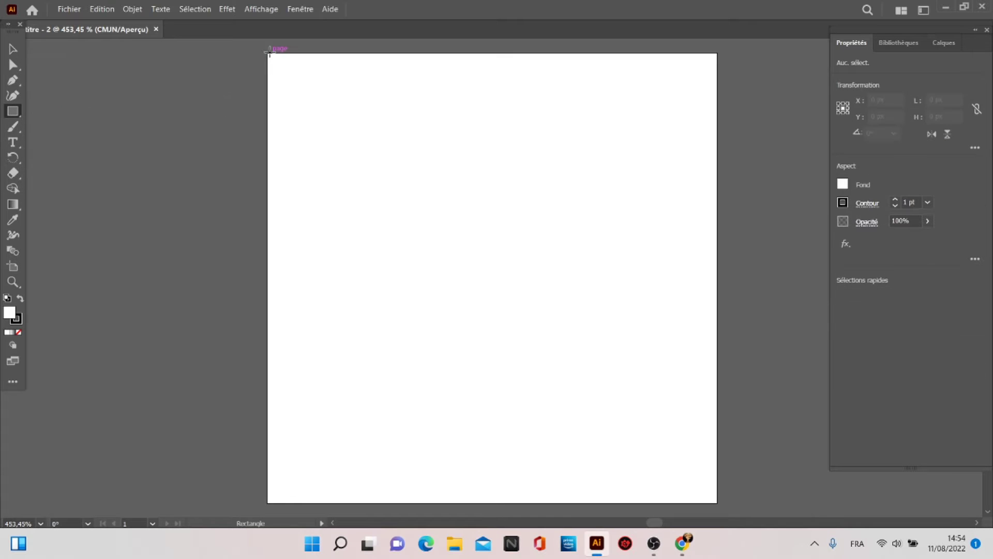
mouse_move(267, 53)
mouse_down()
mouse_move(716, 414)
mouse_move(716, 399)
mouse_up()
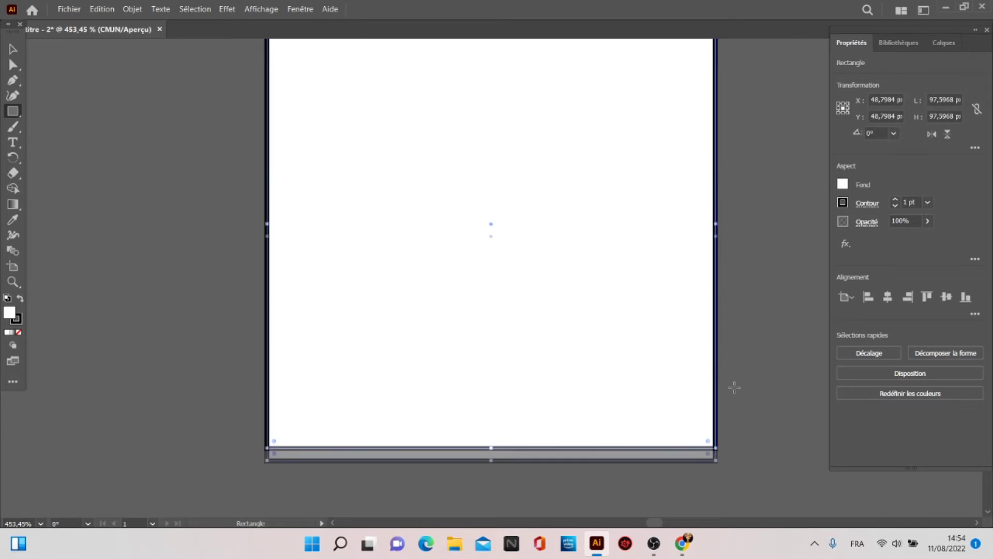
click(843, 202)
click(702, 248)
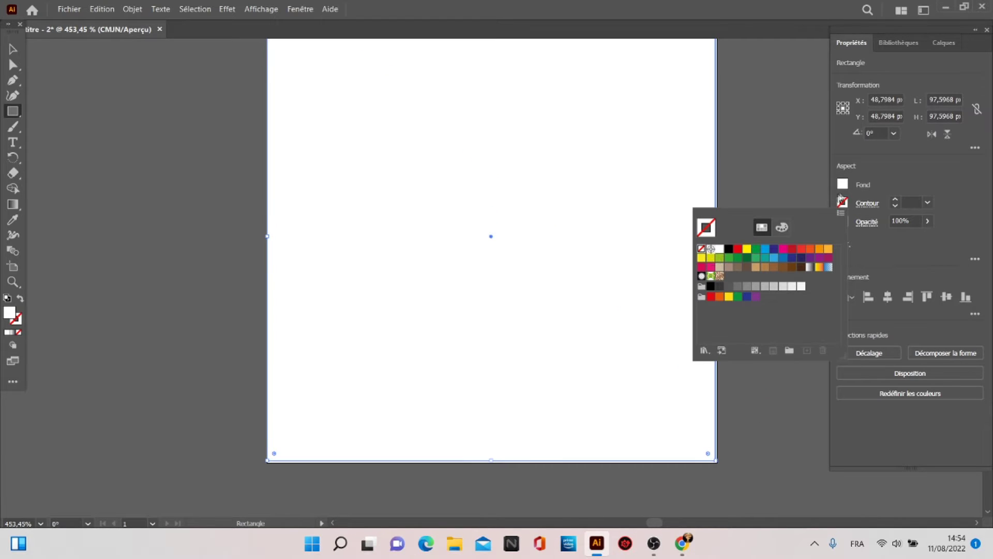
click(843, 202)
click(841, 185)
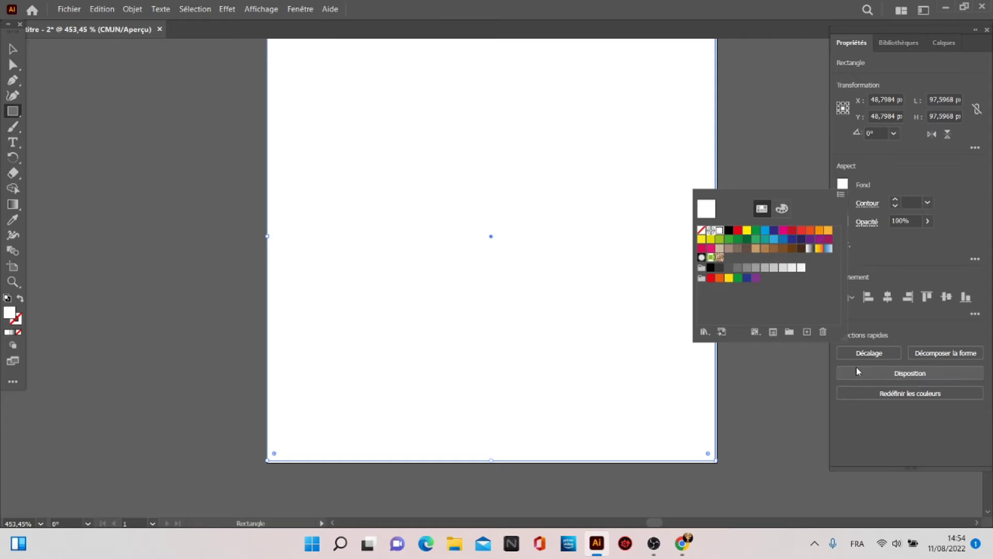
click(764, 231)
click(900, 177)
Stretch the cyan rectangle to exactly 98 px tall, then deselect it
scroll(763, 249, up, 1)
scroll(758, 255, up, 1)
scroll(749, 257, down, 1)
drag(716, 274, 718, 274)
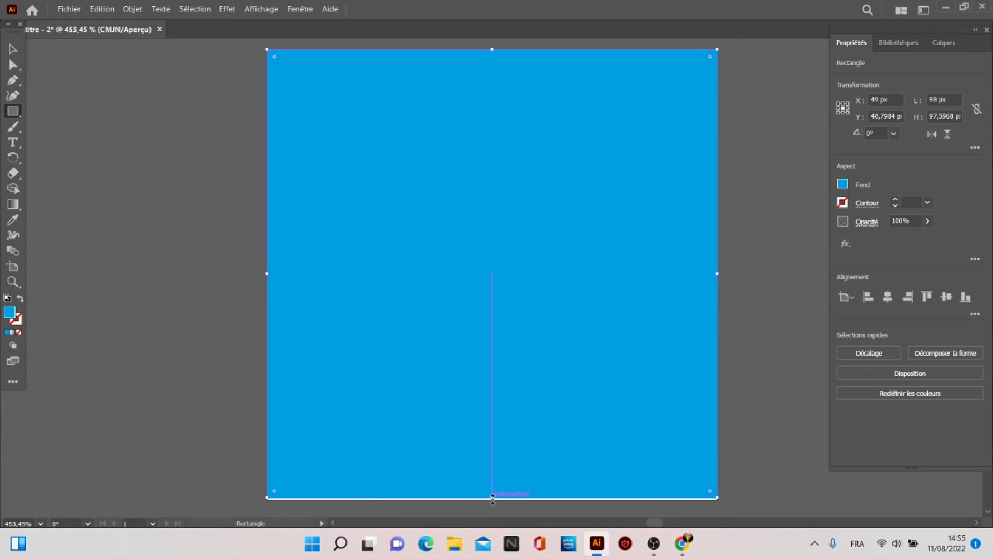
drag(493, 499, 493, 500)
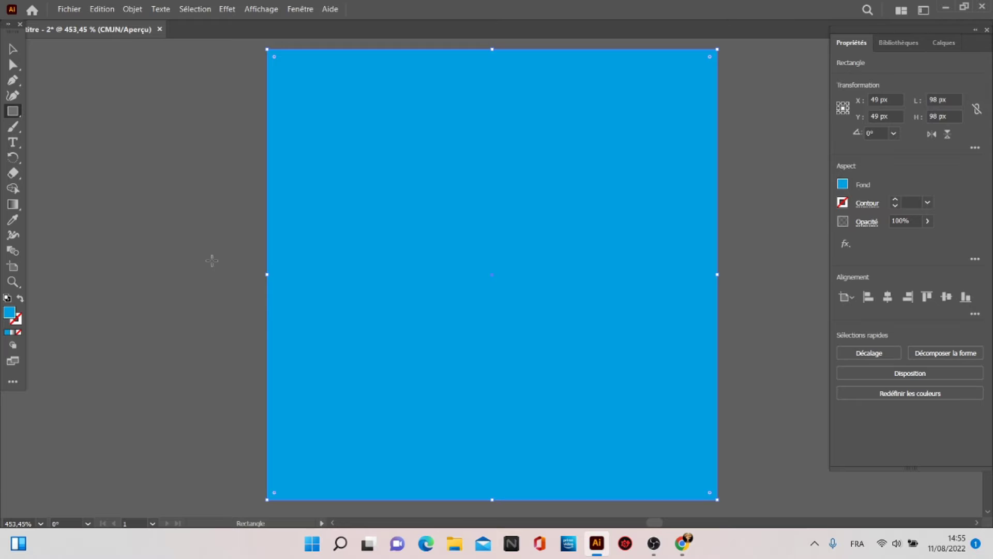
click(20, 53)
click(93, 146)
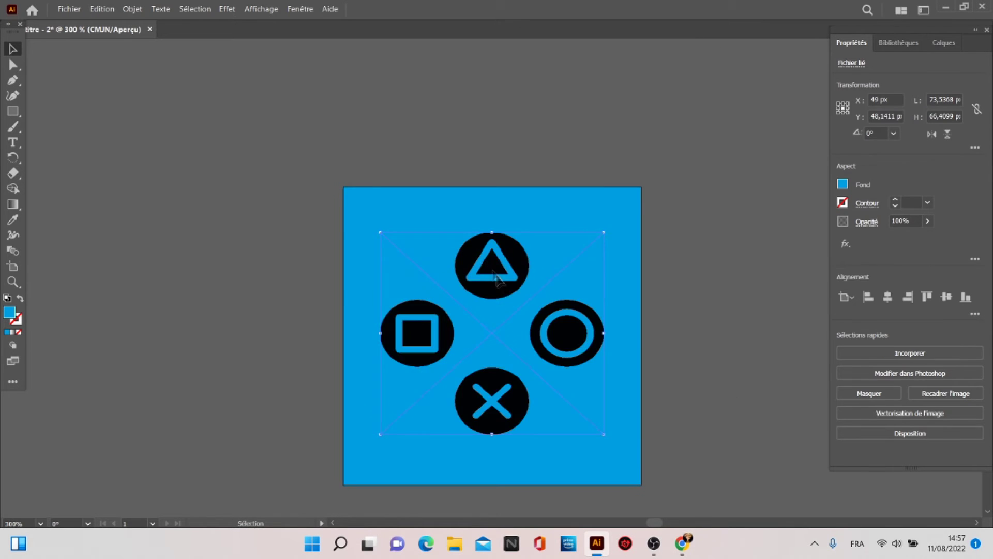
Centre the PlayStation picture on the square and trace it with 3 colours
drag(495, 277, 503, 284)
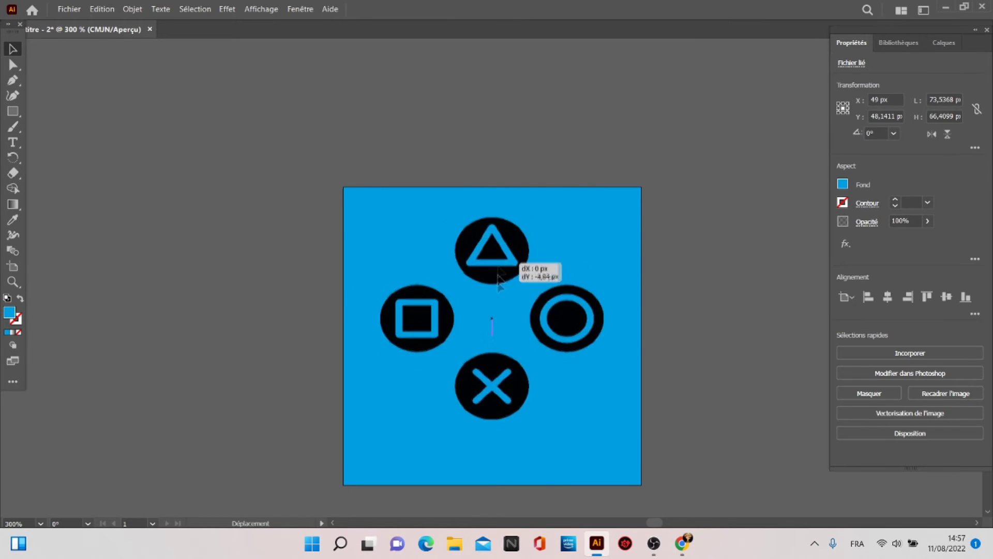
drag(503, 283, 504, 284)
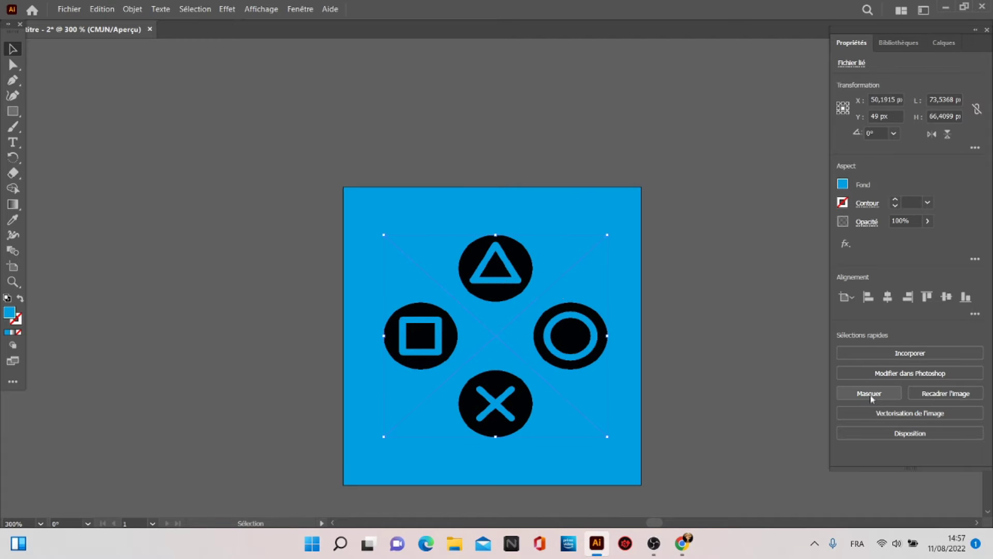
click(909, 418)
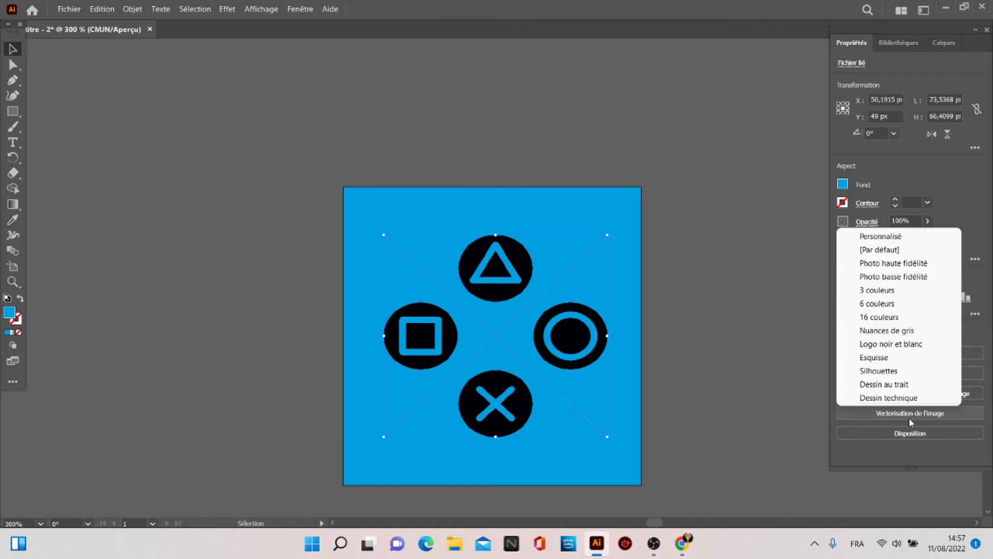
click(898, 292)
Expand the traced picture into editable shapes with Objet > Décomposer
click(14, 70)
click(102, 8)
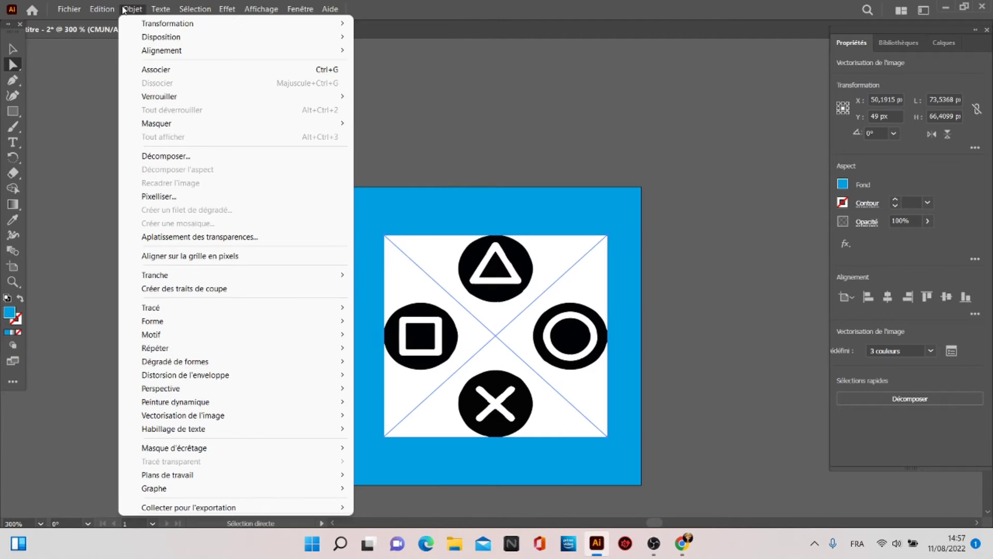
click(161, 156)
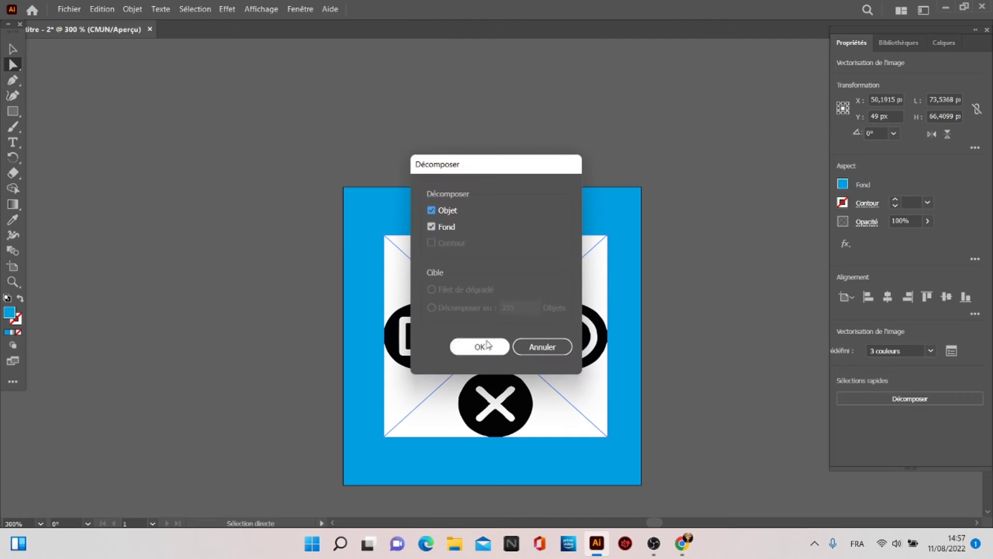
click(480, 346)
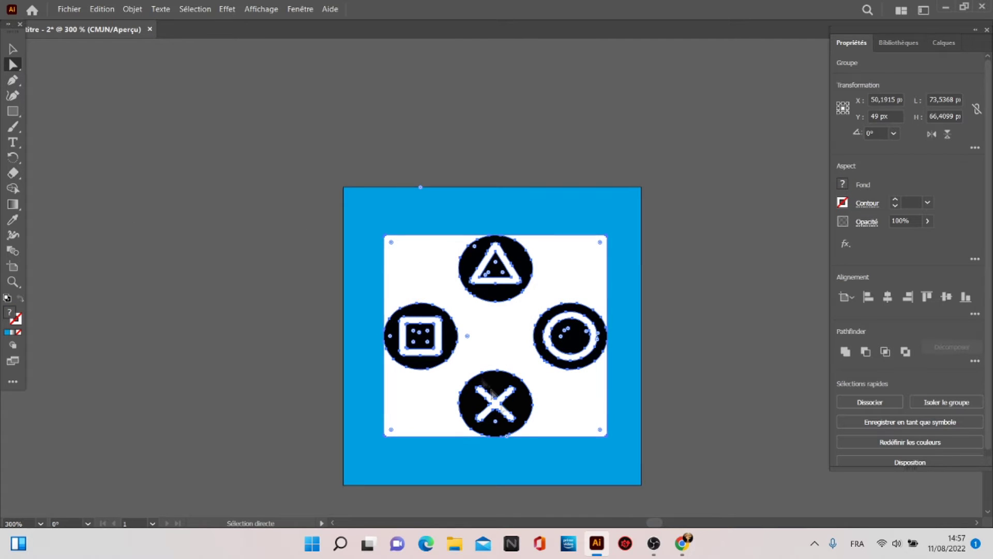
click(608, 438)
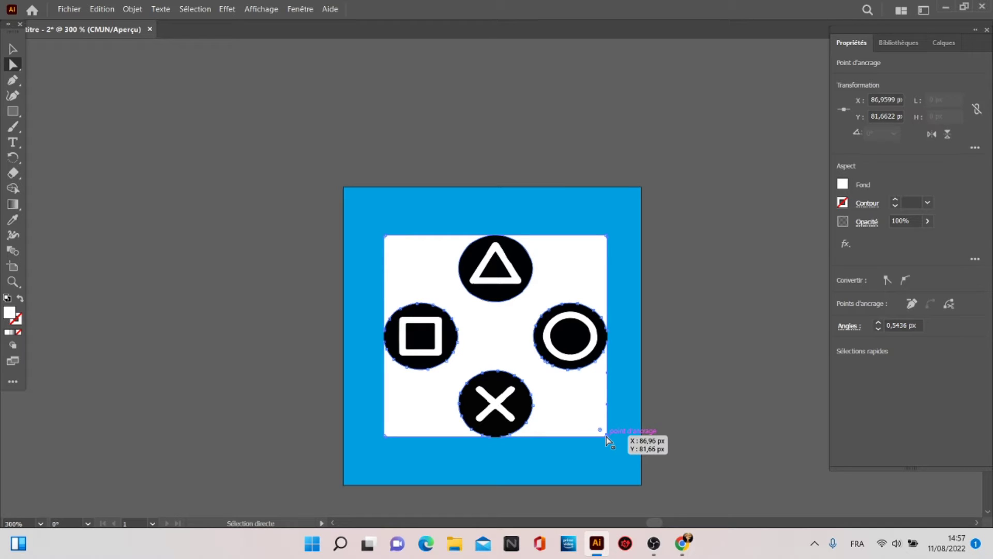
Delete the white background and the circle button's white ring
click(604, 437)
key(Delete)
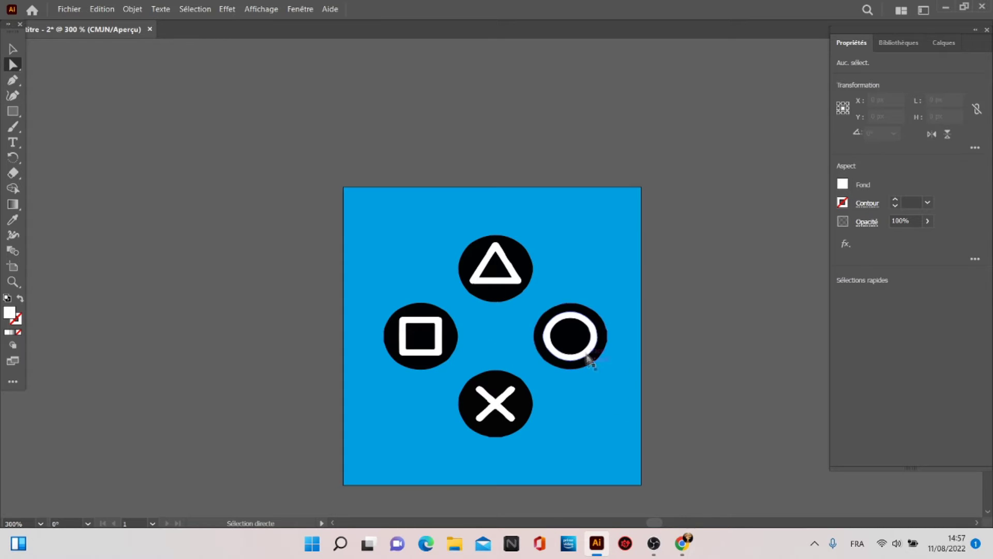
click(565, 321)
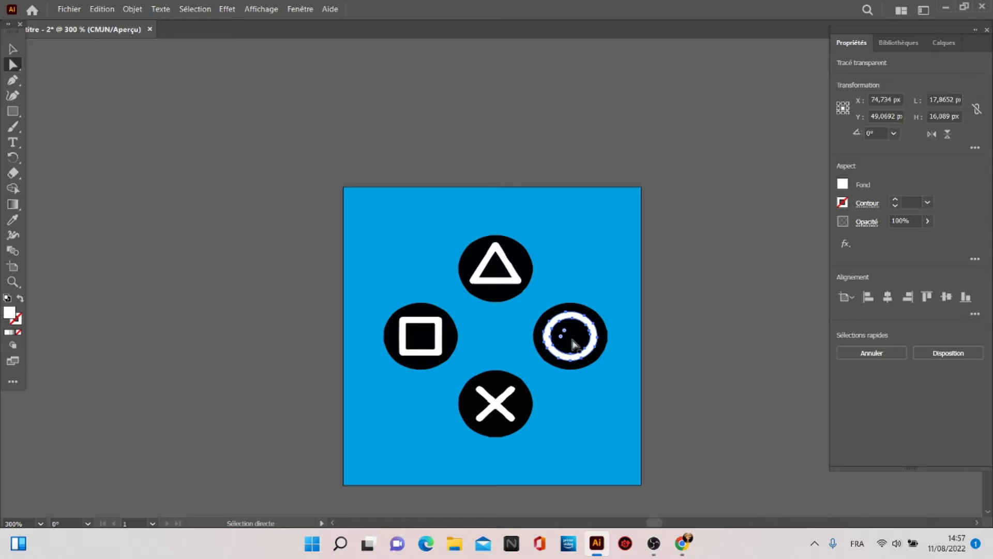
key(Delete)
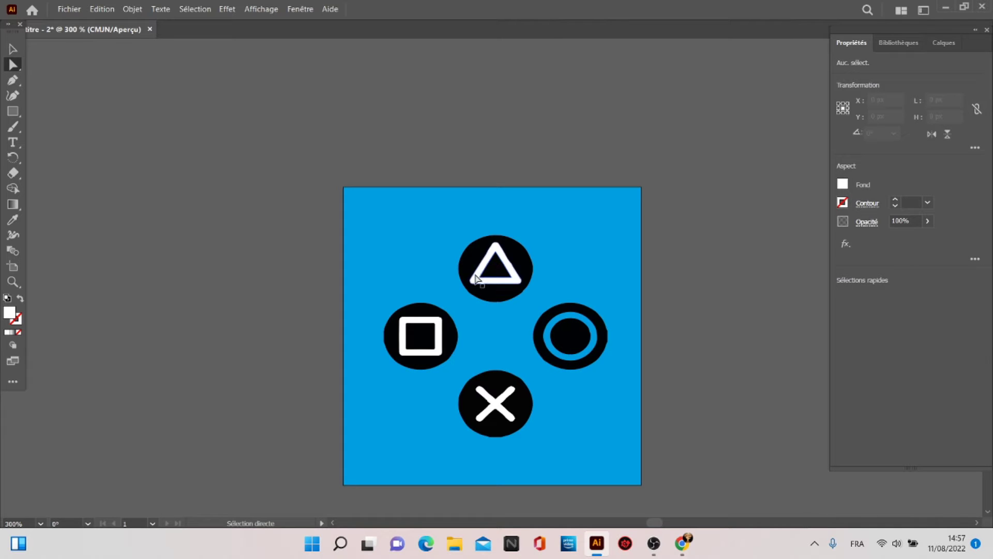
Delete the white triangle, square and X symbols, then select the whole button group
click(477, 283)
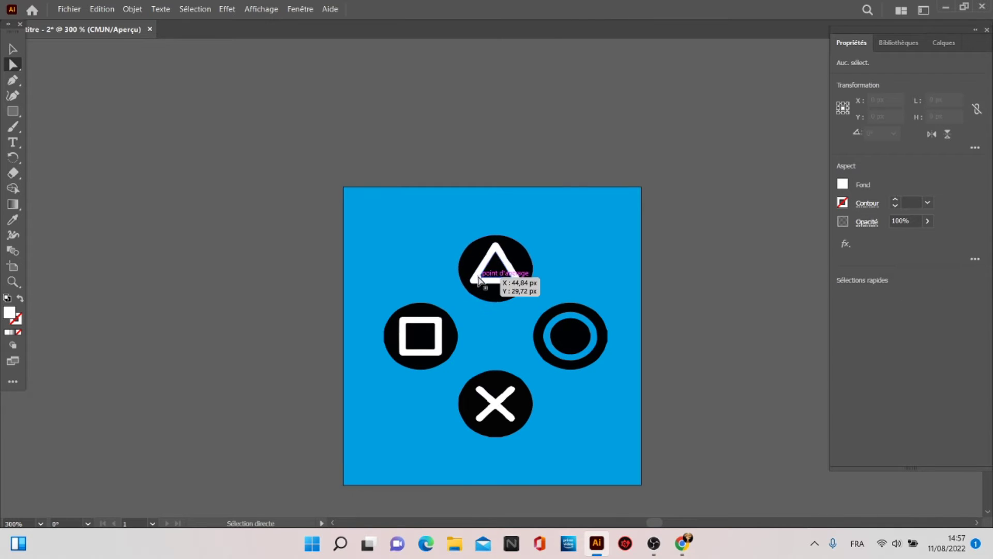
click(477, 283)
key(Delete)
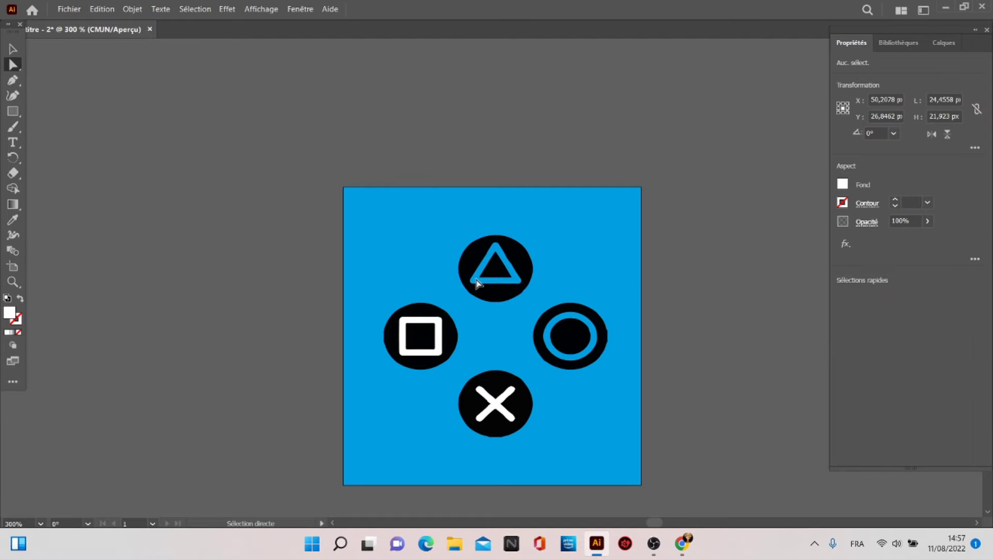
click(439, 334)
key(Delete)
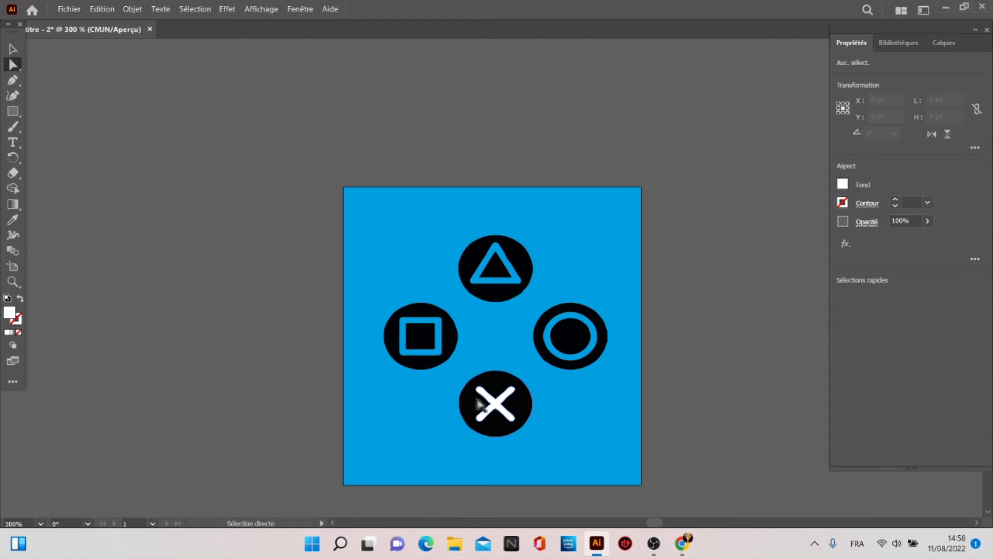
click(496, 409)
key(Delete)
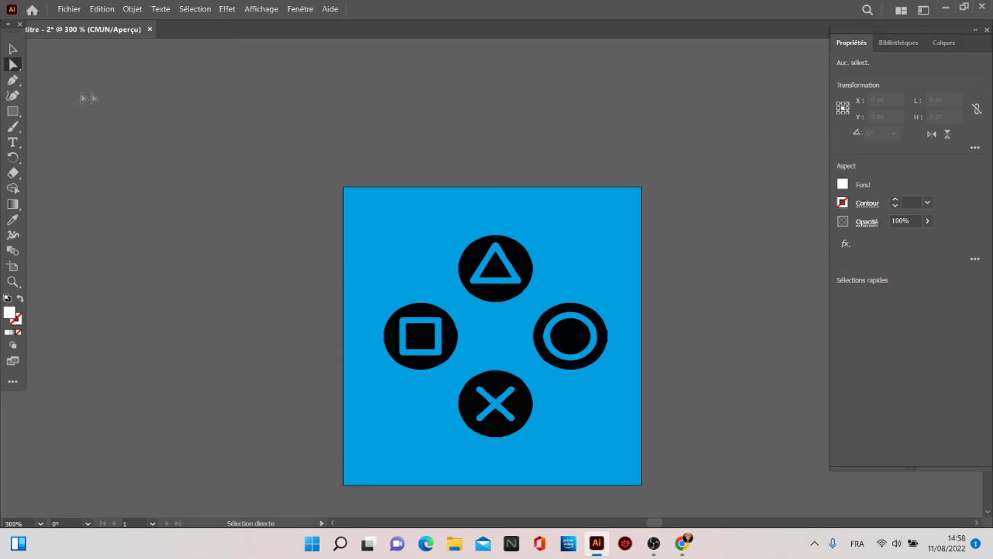
click(13, 50)
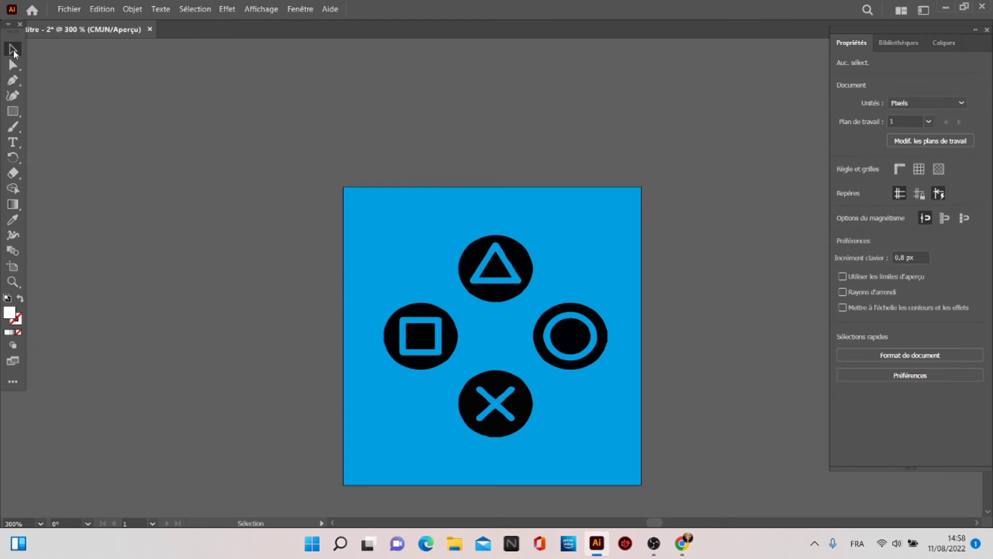
click(509, 263)
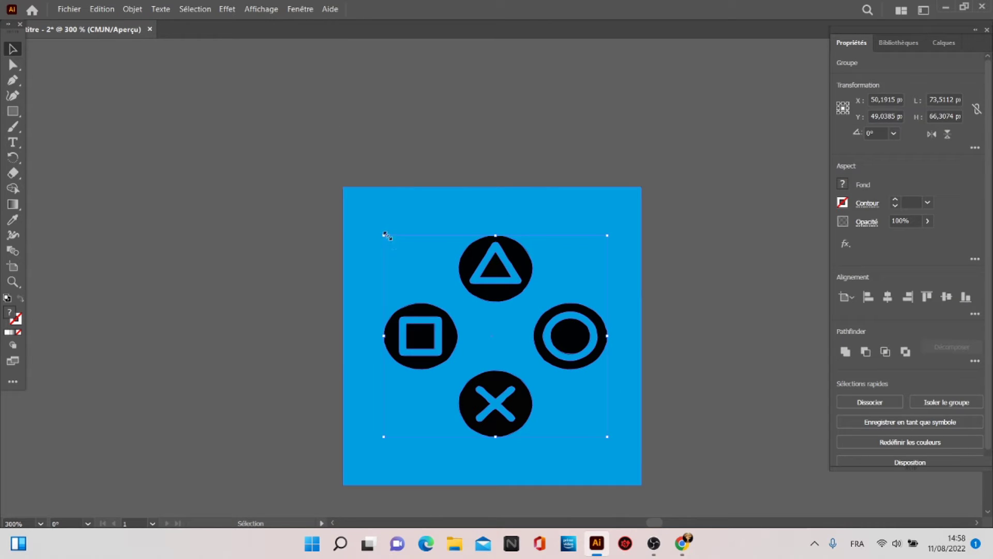
Shrink the button cluster to about half size and move it to the top-left corner
drag(383, 236, 488, 323)
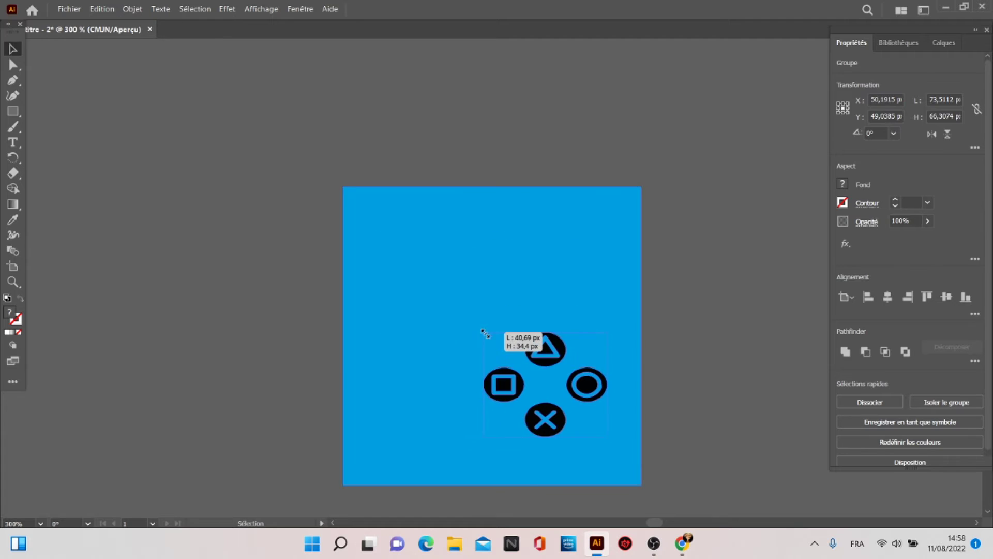
drag(463, 251, 414, 214)
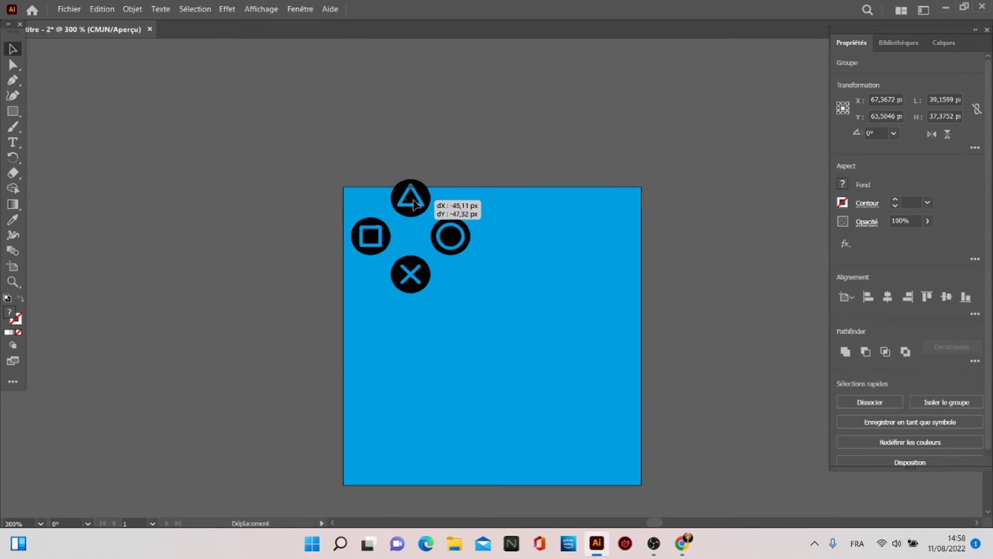
drag(413, 214, 415, 215)
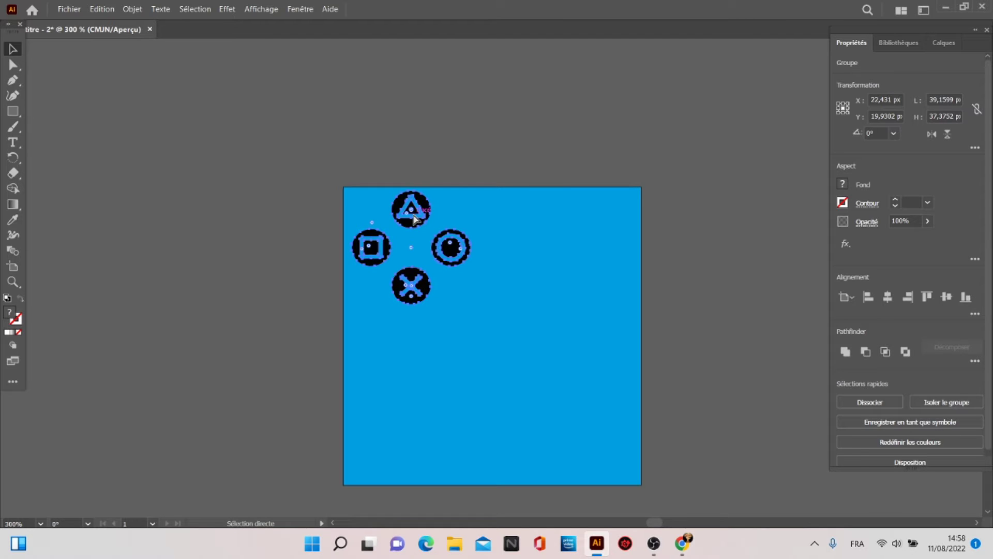
click(432, 231)
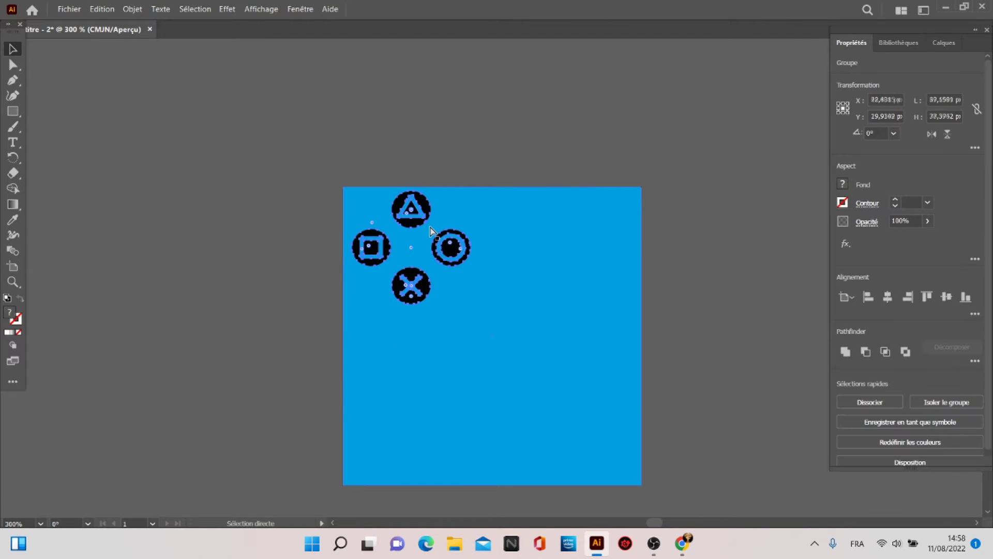
click(404, 207)
Alt-drag copies of the cluster around the square, some overhanging the edges
mouse_move(404, 207)
mouse_down()
mouse_move(541, 226)
mouse_move(556, 212)
mouse_move(412, 381)
mouse_up()
drag(422, 207, 578, 384)
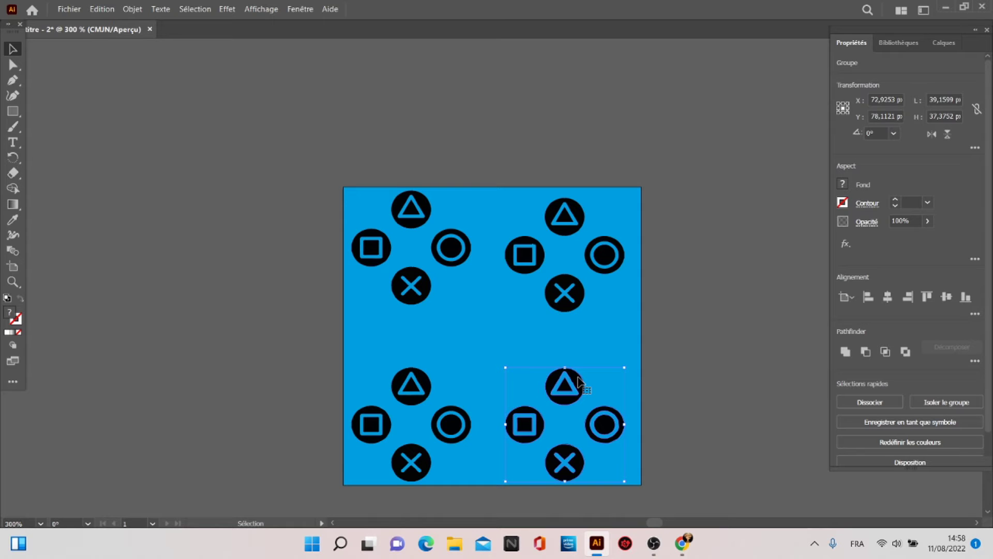
mouse_move(578, 384)
mouse_down()
mouse_move(499, 303)
mouse_move(634, 305)
mouse_move(488, 238)
mouse_move(335, 299)
mouse_up()
click(207, 285)
click(734, 172)
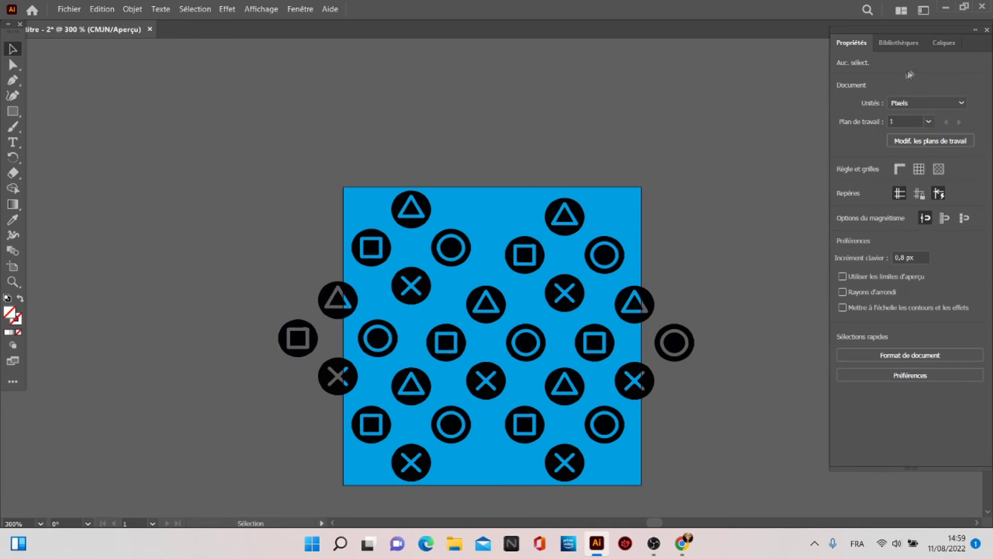
Select only the symbol groups in Layers and lower their opacity to 19%
click(943, 42)
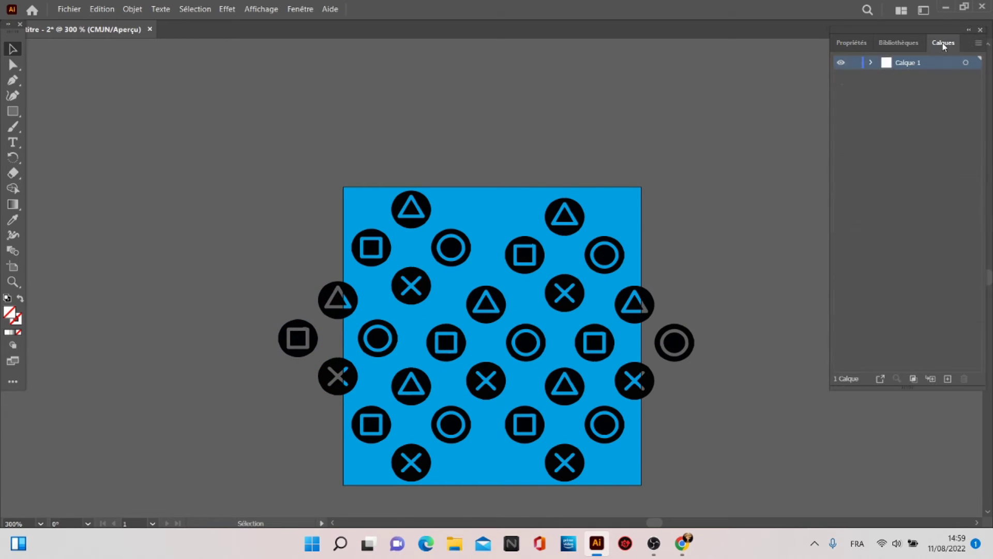
click(977, 62)
click(871, 63)
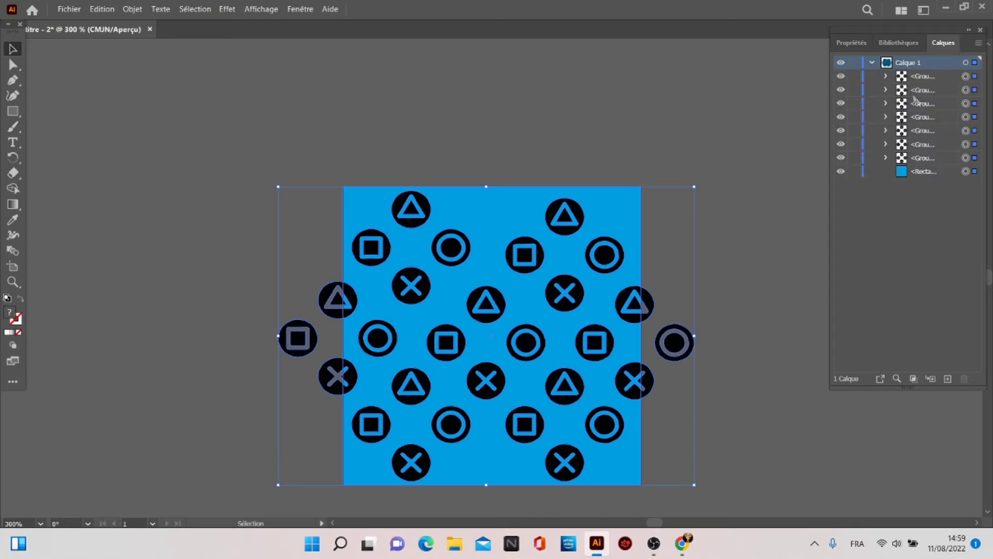
shift+click(975, 171)
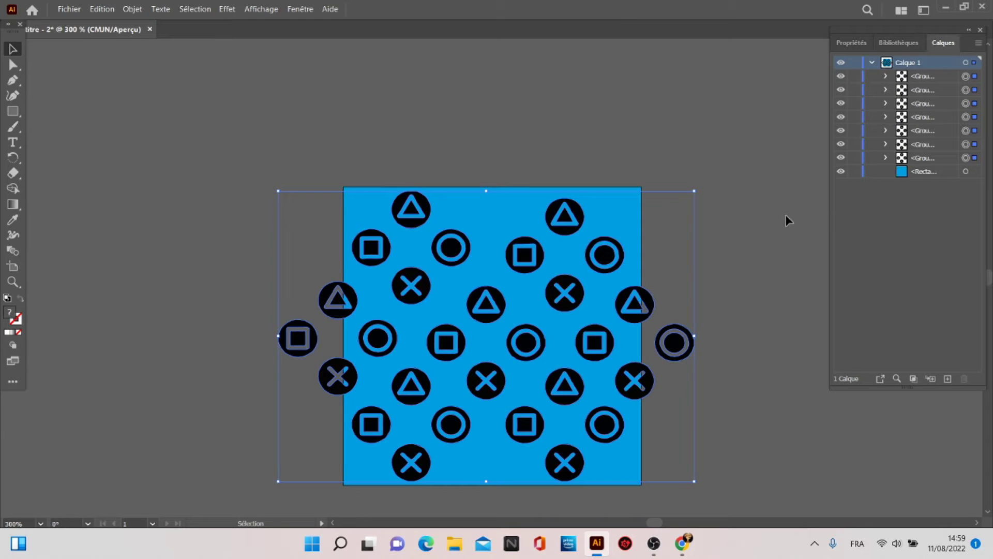
click(851, 43)
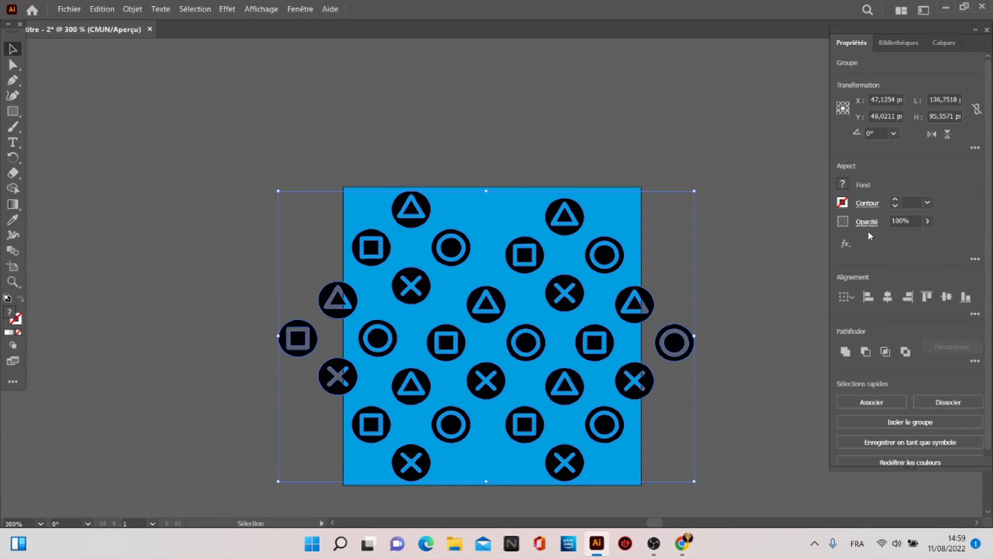
click(929, 220)
drag(926, 237, 886, 252)
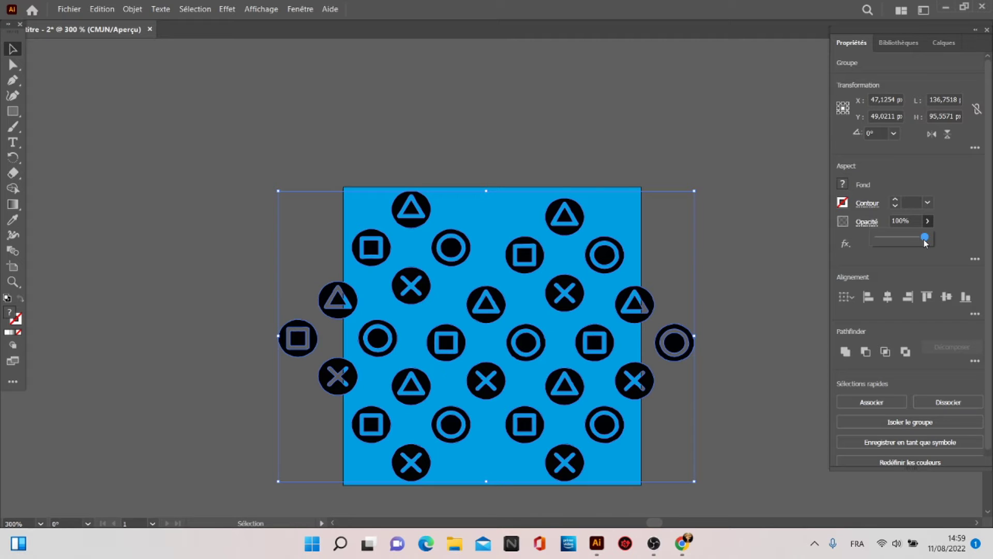
click(763, 222)
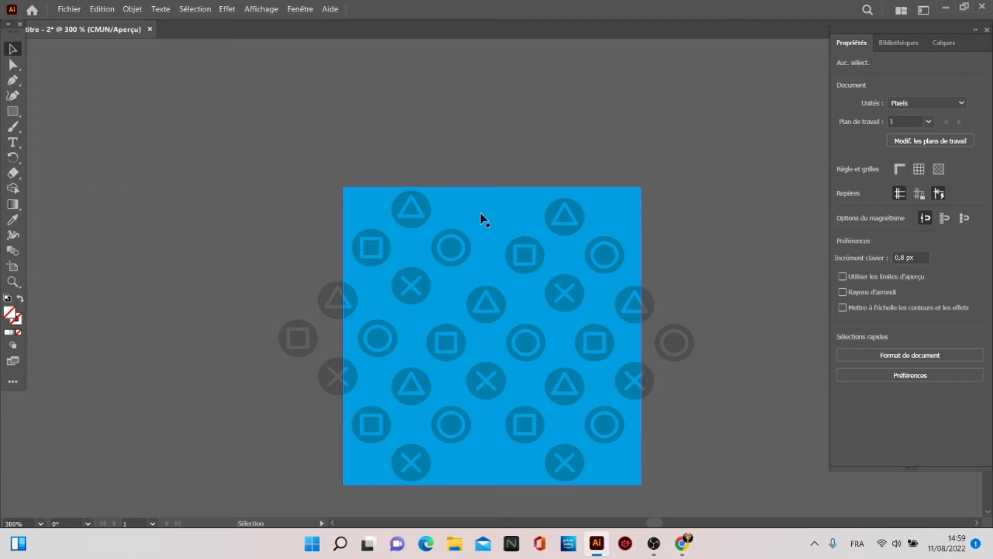
click(13, 143)
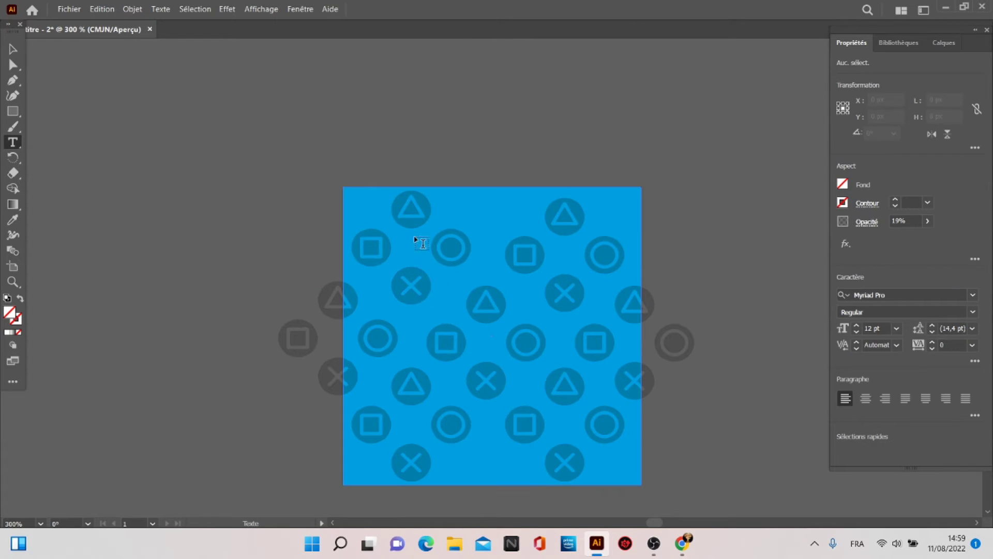
Create a centre-aligned Eras Bold ITC text box over the square containing a capital F
drag(407, 232, 582, 432)
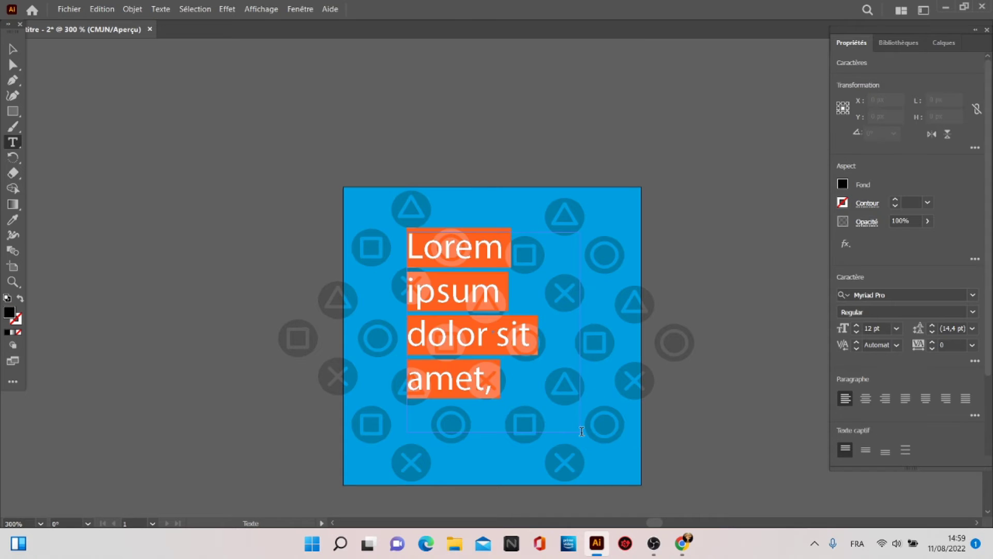
key(BackSpace)
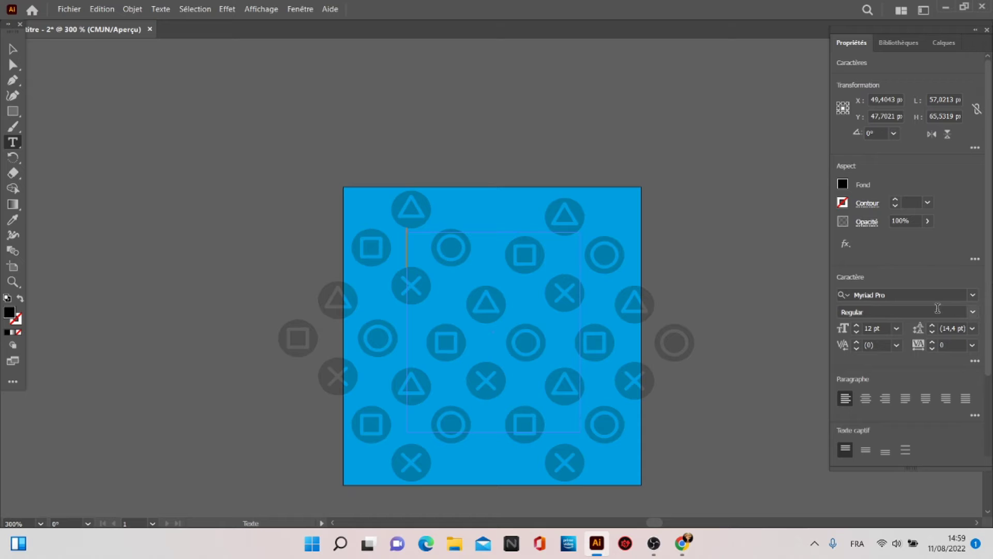
click(865, 397)
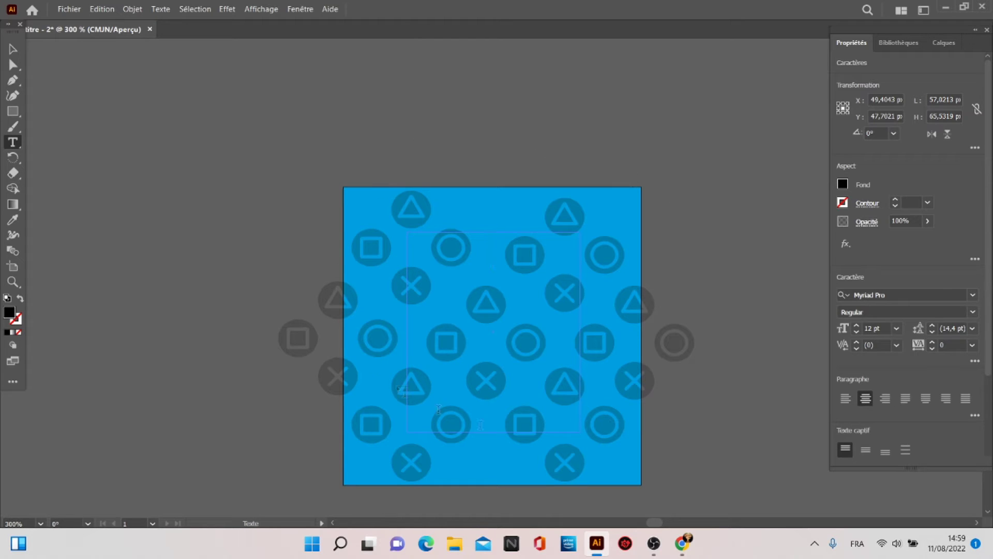
click(973, 295)
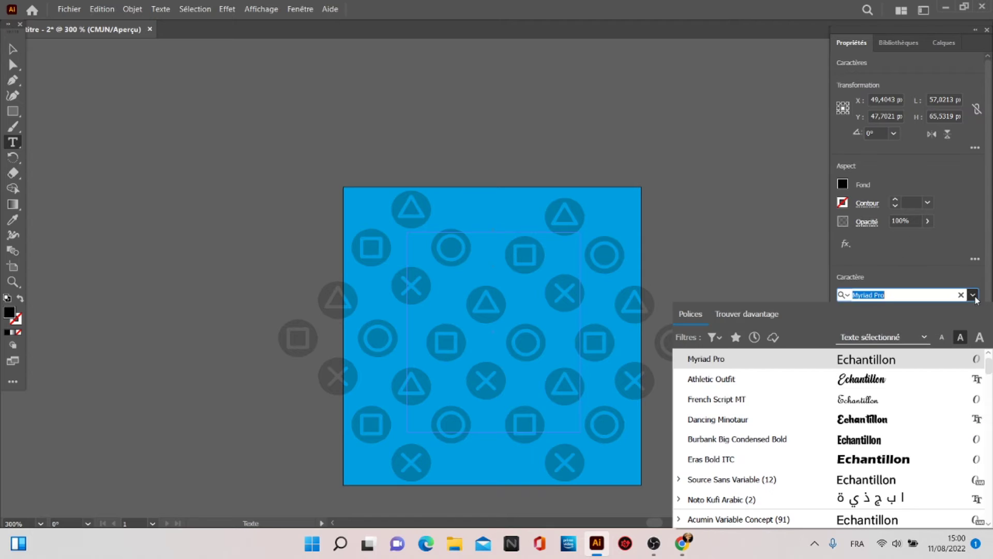
click(874, 459)
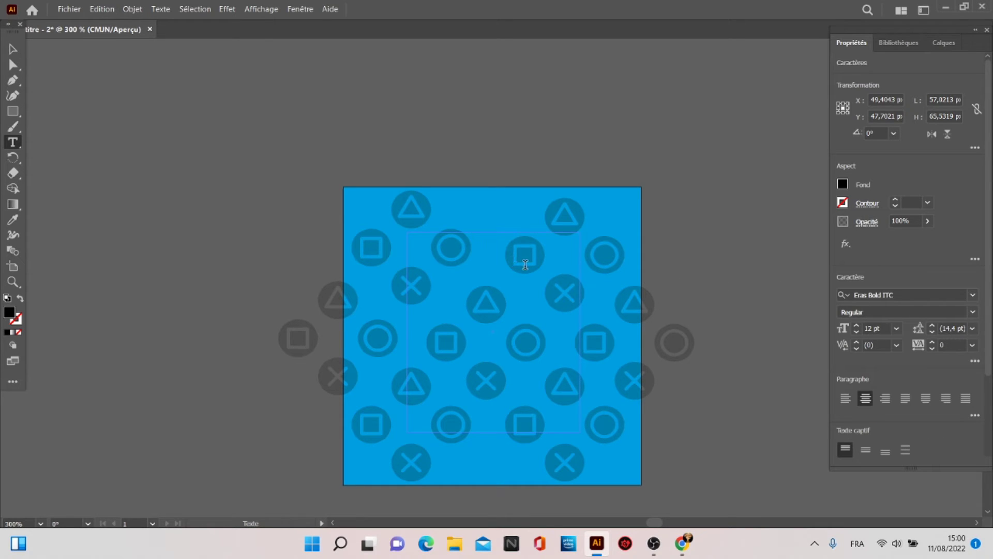
text(f)
key(BackSpace)
text(F)
key(Escape)
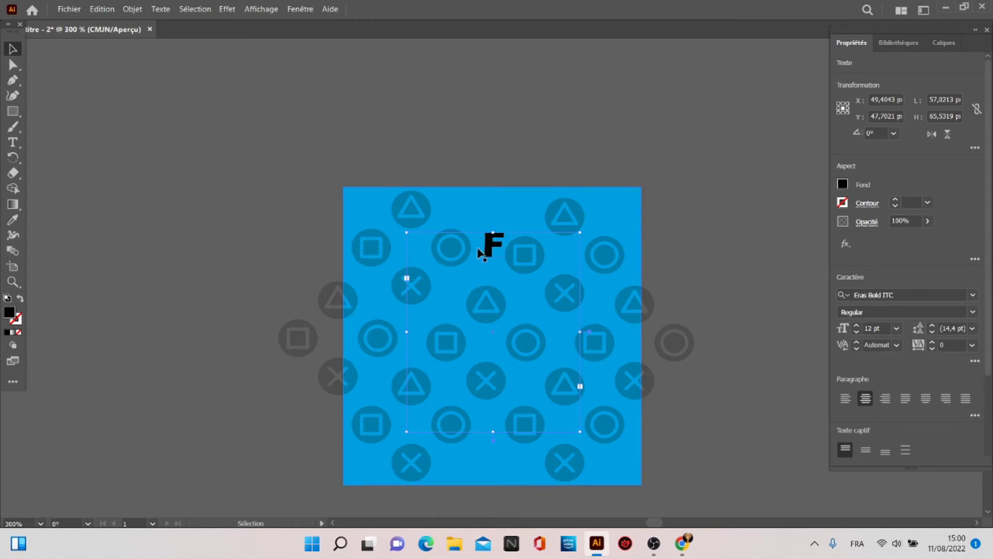
Change the F's font to Dancing Minotaur
click(944, 42)
key(t)
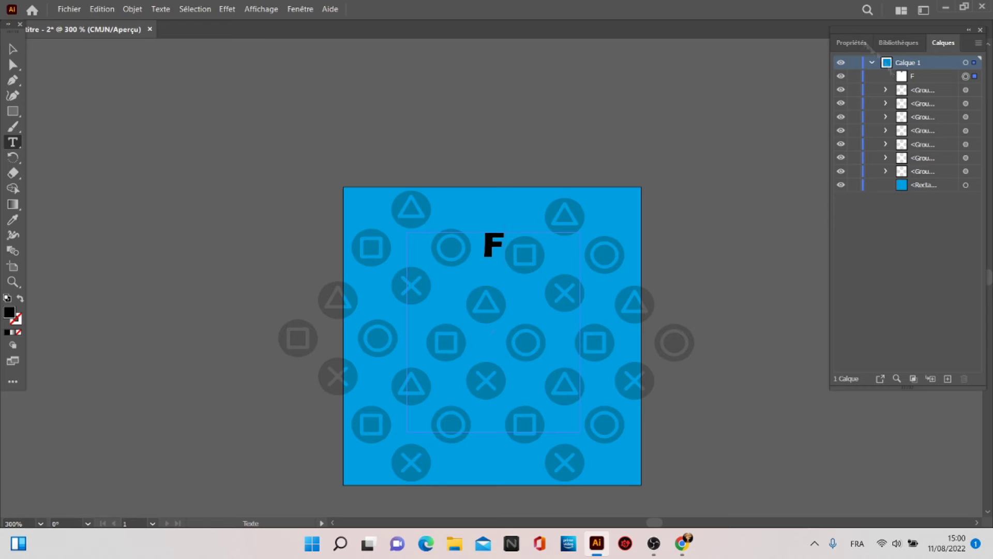
click(851, 42)
click(905, 294)
click(846, 425)
Convert the F to outlines and enlarge it across the square's centre
key(Escape)
key(a)
click(944, 42)
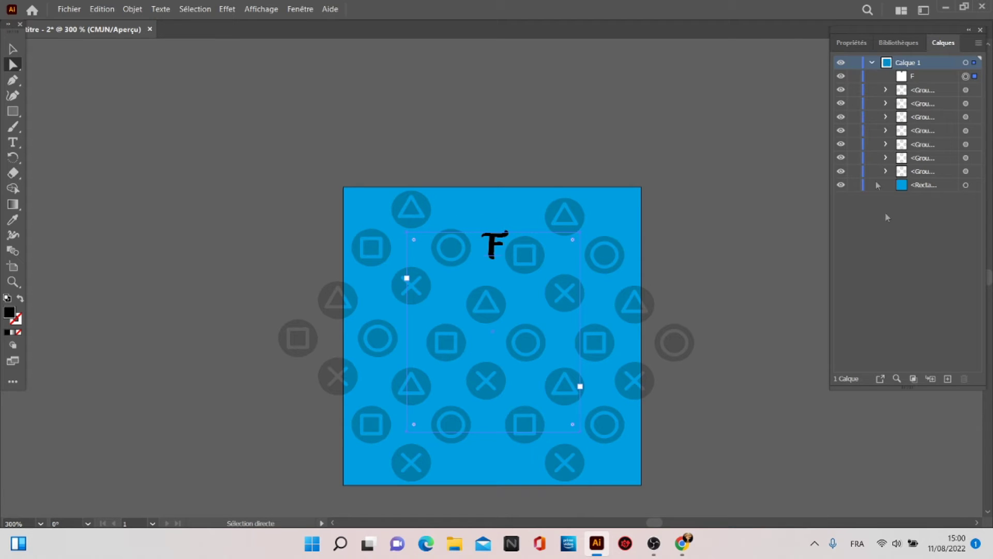
click(857, 42)
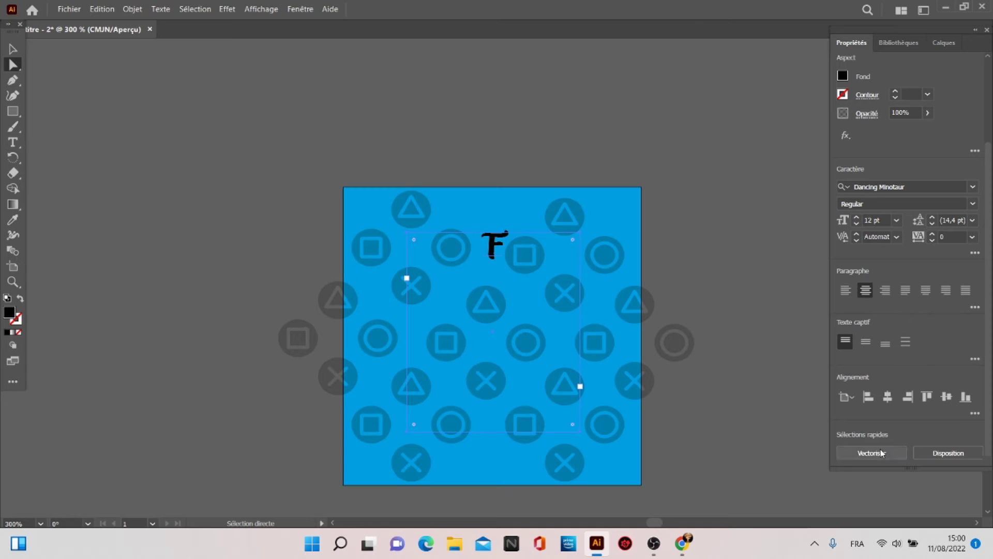
click(883, 453)
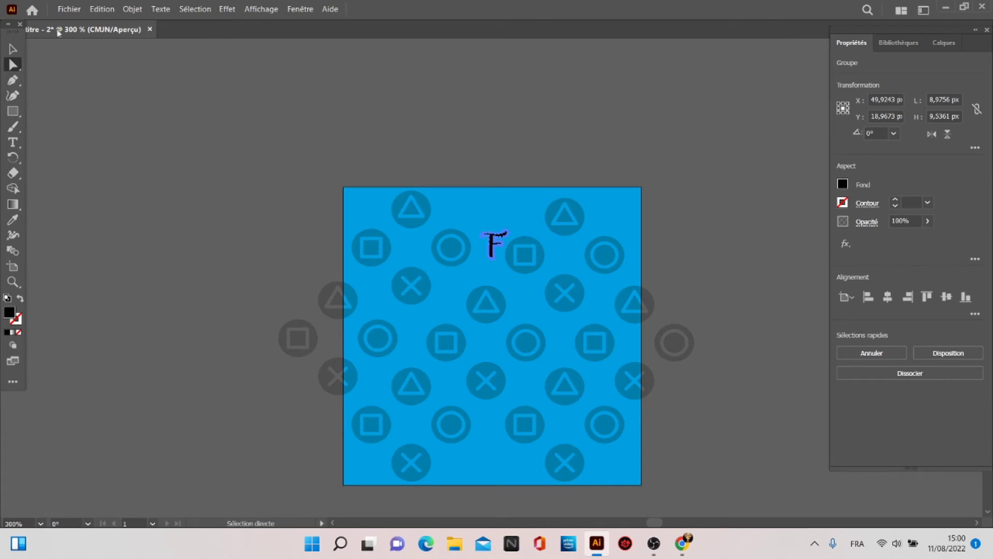
scroll(515, 263, up, 3)
key(v)
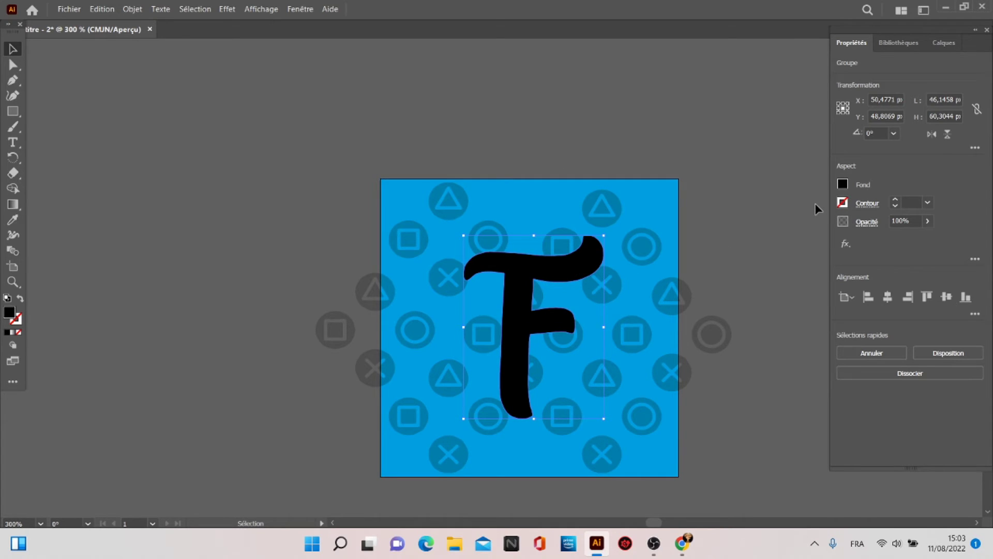
click(843, 184)
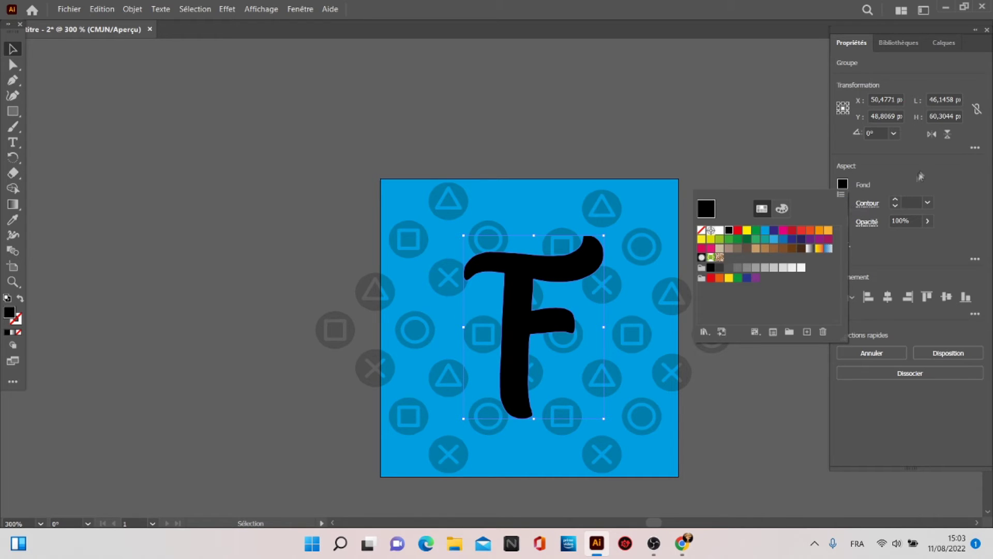
Draw a large circle over the F with the Ellipse tool
click(698, 138)
click(629, 123)
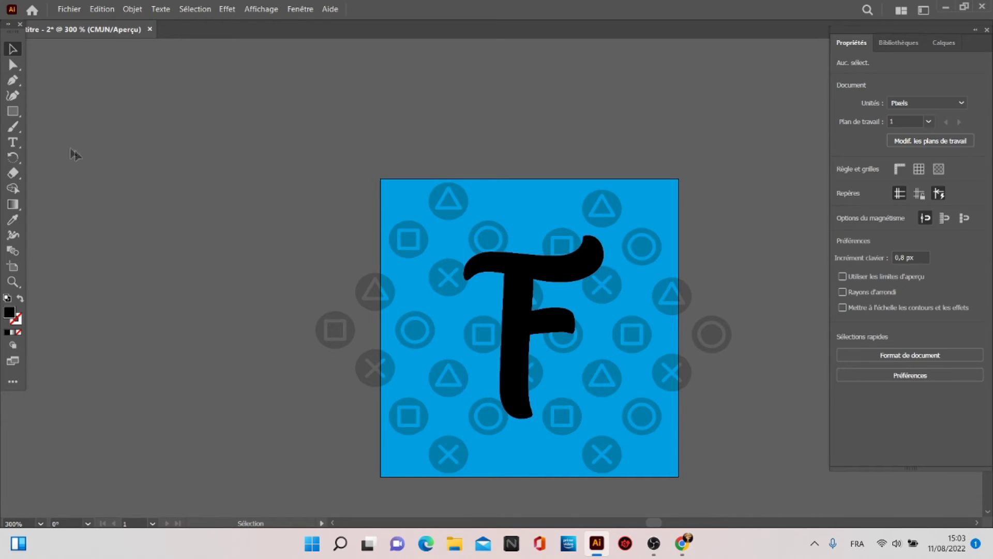
click(13, 113)
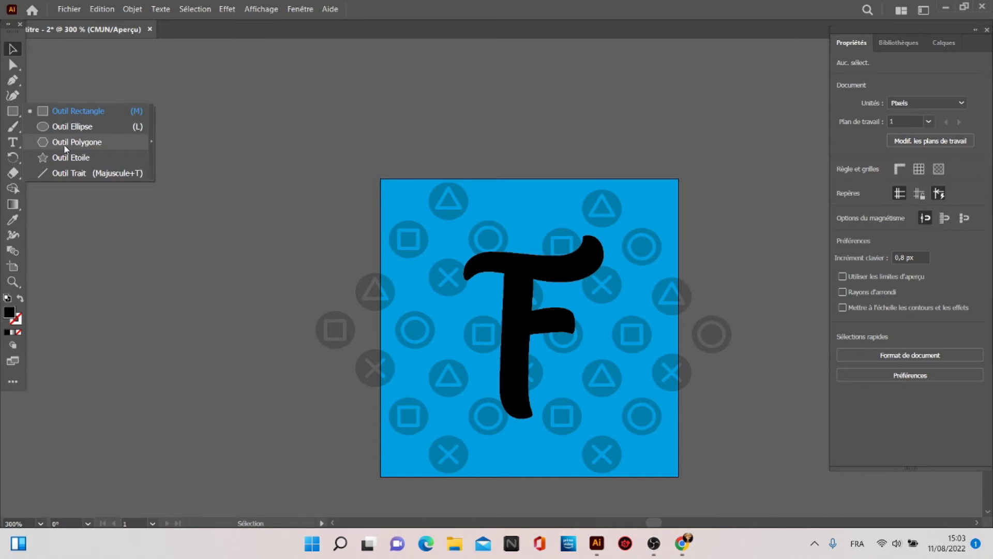
click(62, 129)
drag(423, 201, 662, 456)
Give the circle no fill and a 4 pt white outline
click(843, 184)
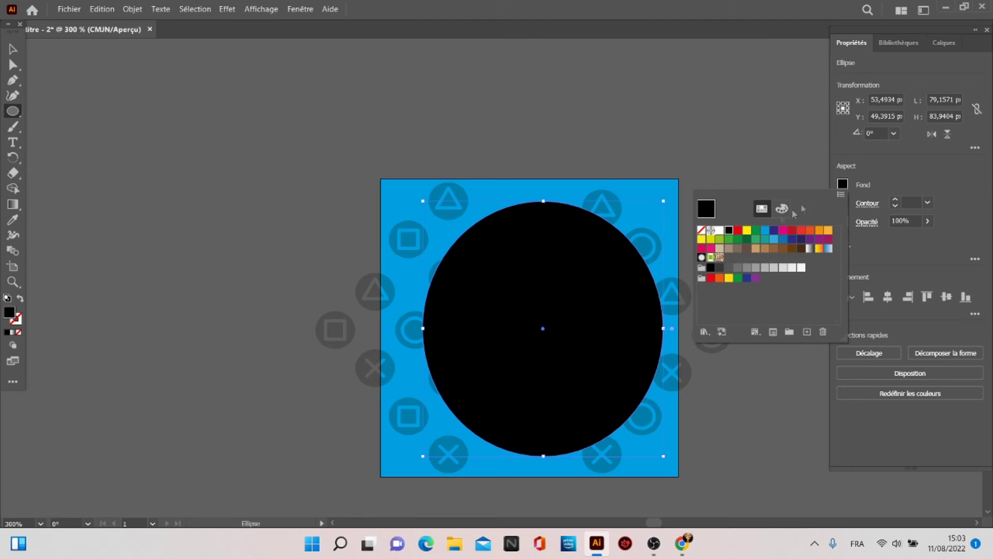
click(702, 231)
click(861, 191)
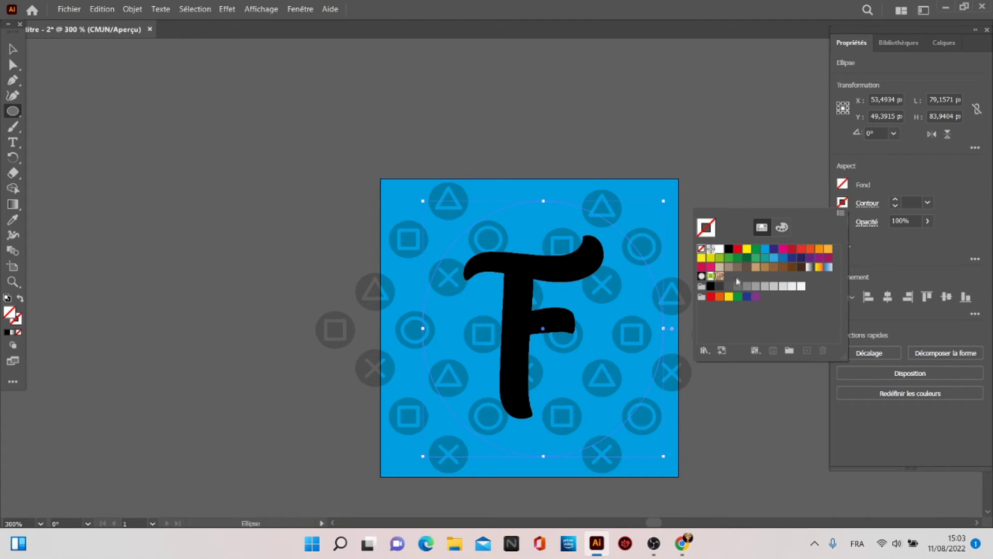
click(765, 249)
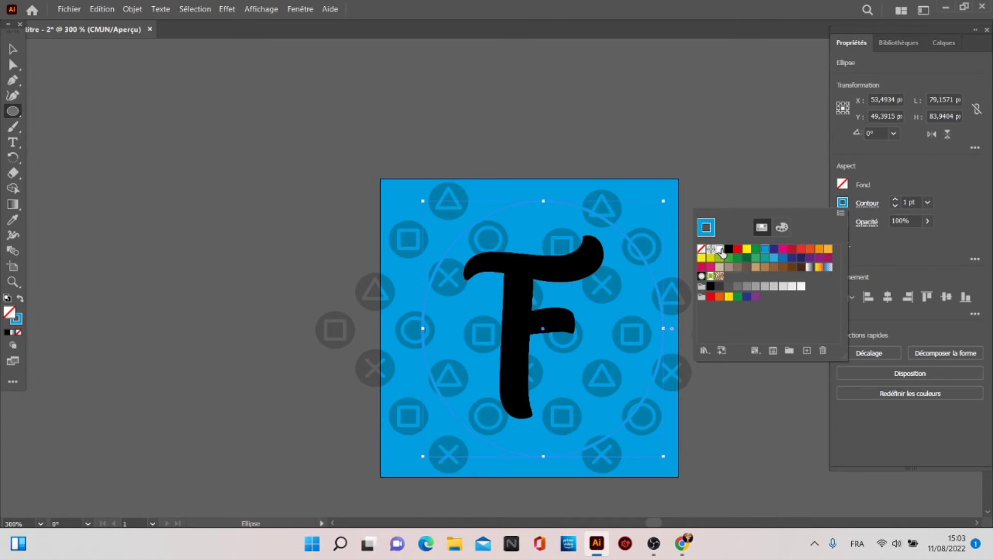
click(720, 248)
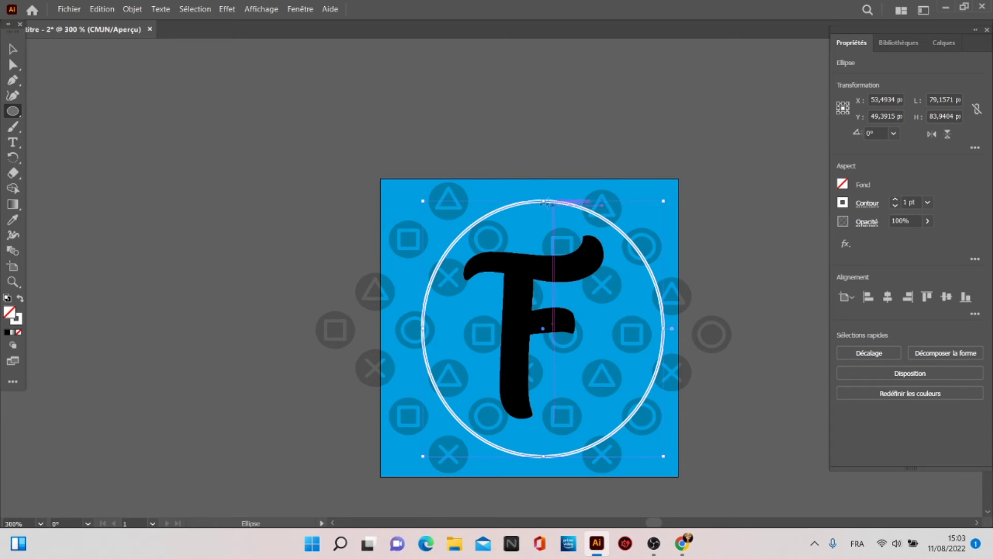
click(895, 201)
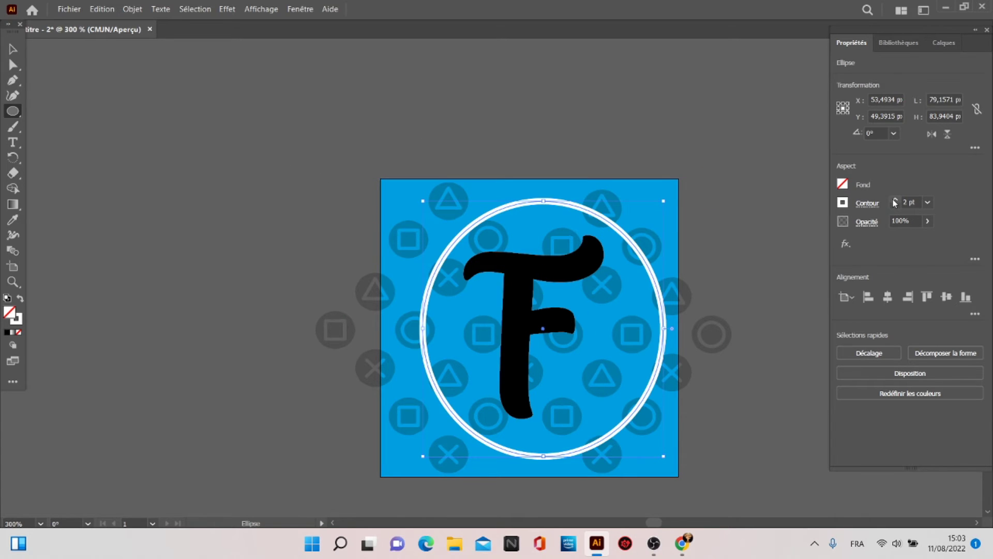
Nudge the white ring slightly left to centre it, undoing an accidental background move
key(v)
drag(490, 222, 482, 217)
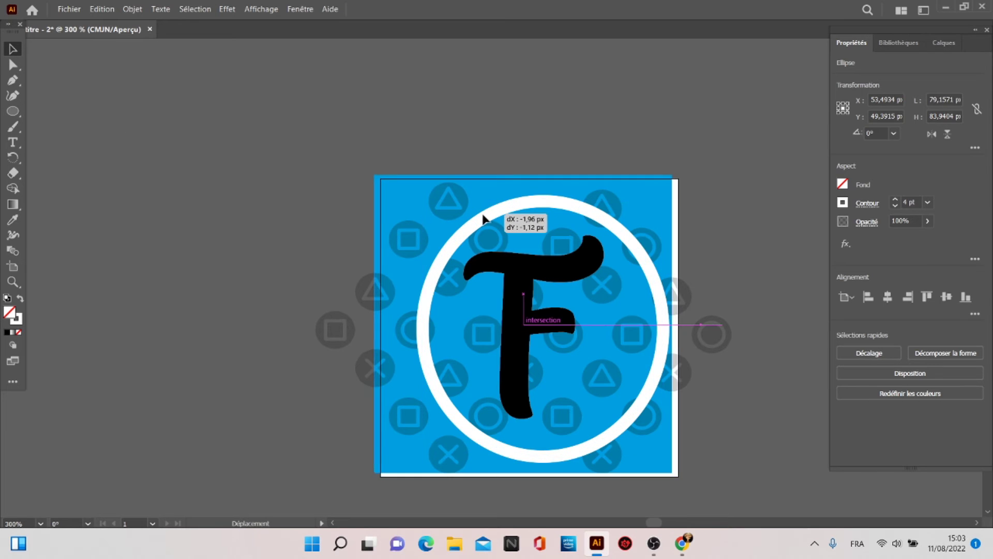
key(ctrl+z)
click(484, 217)
drag(506, 207, 500, 206)
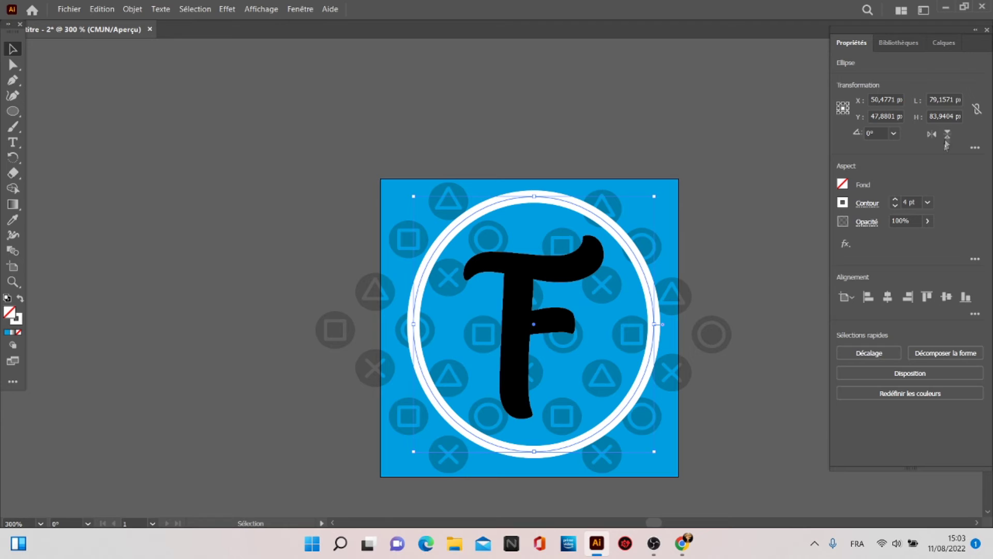
Draw a smaller black-filled ellipse inside the white ring
click(942, 44)
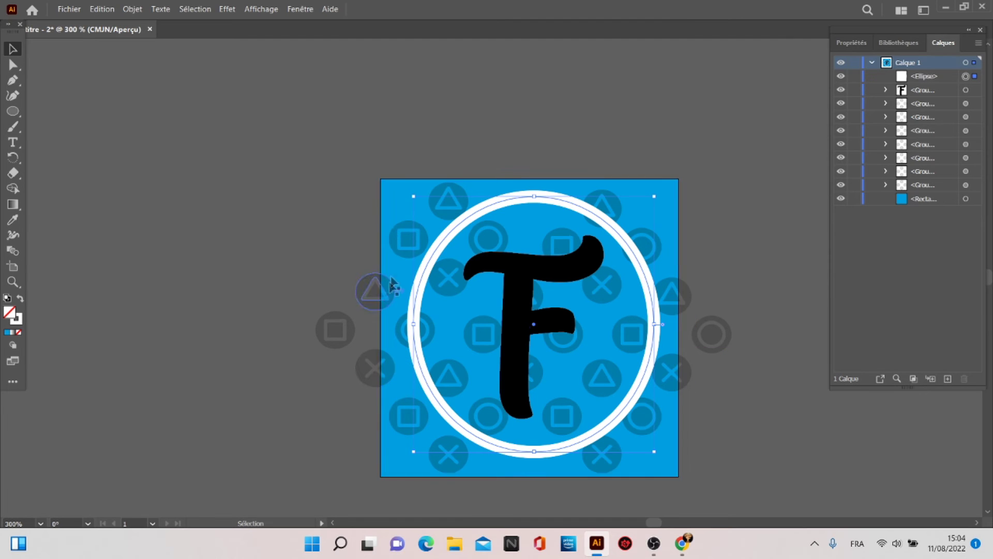
click(13, 111)
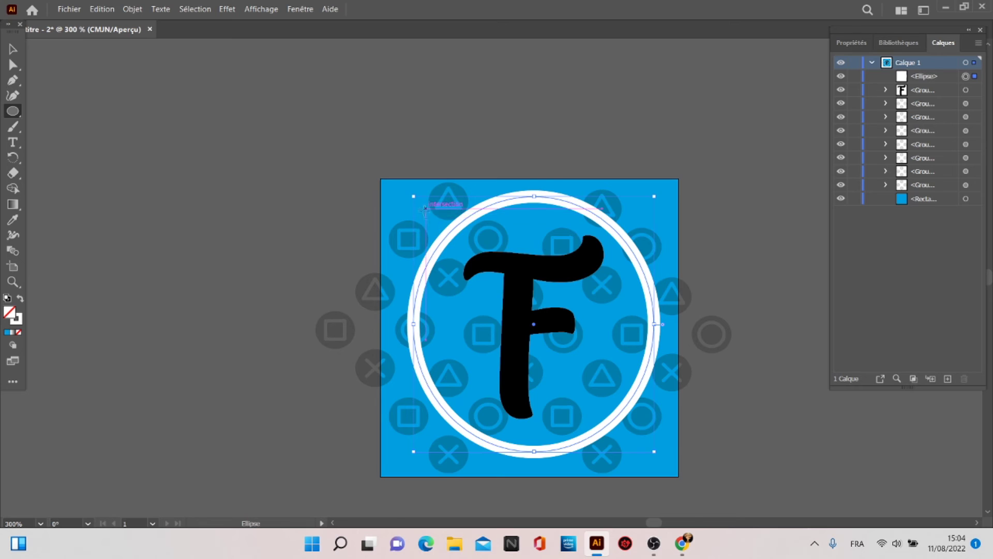
drag(440, 234, 641, 446)
click(851, 42)
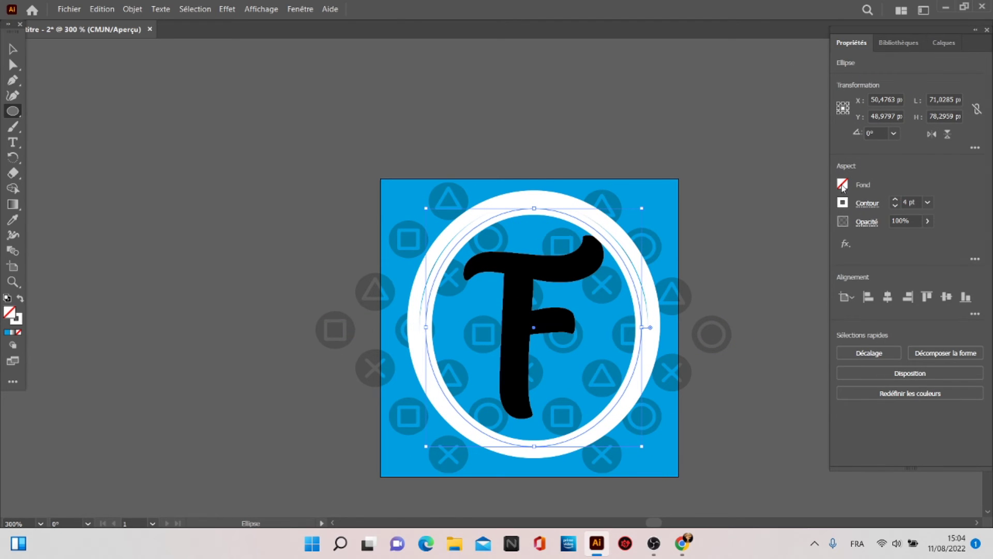
click(843, 186)
click(730, 230)
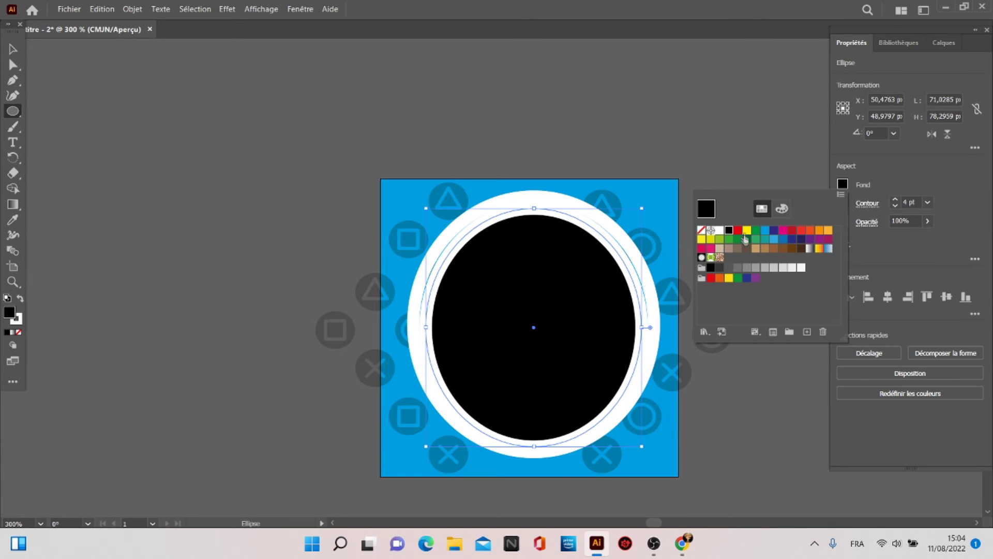
click(921, 169)
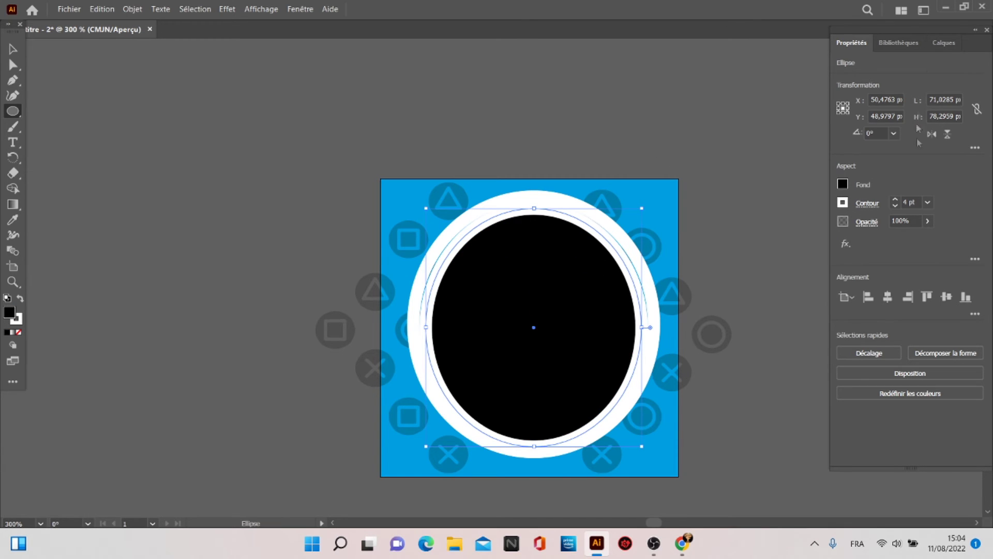
In the Layers panel, move the black inner circle below the F
click(949, 44)
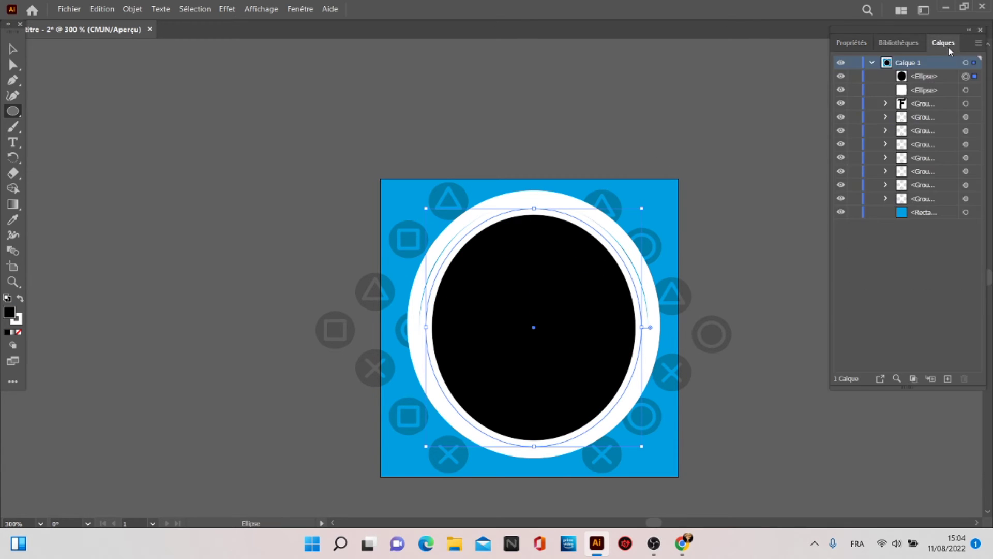
click(939, 75)
shift+click(941, 104)
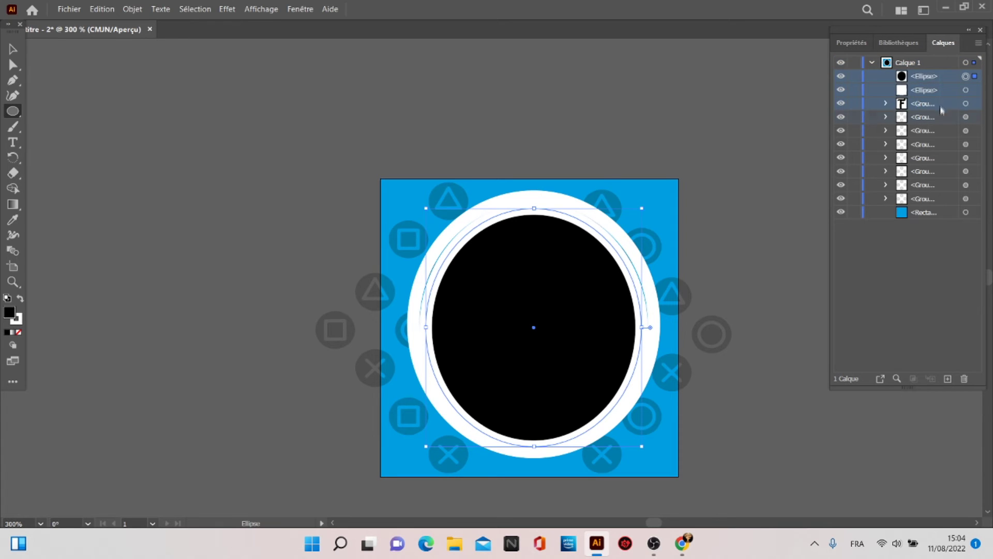
click(942, 76)
drag(940, 76, 928, 117)
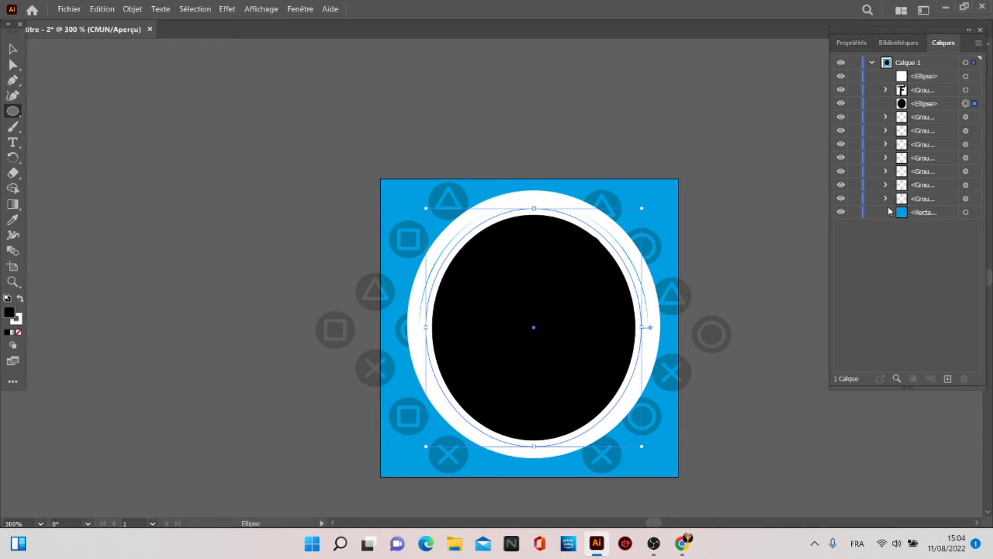
Select the black circle with all symbol groups and make a clipping mask
shift+click(976, 117)
shift+click(977, 131)
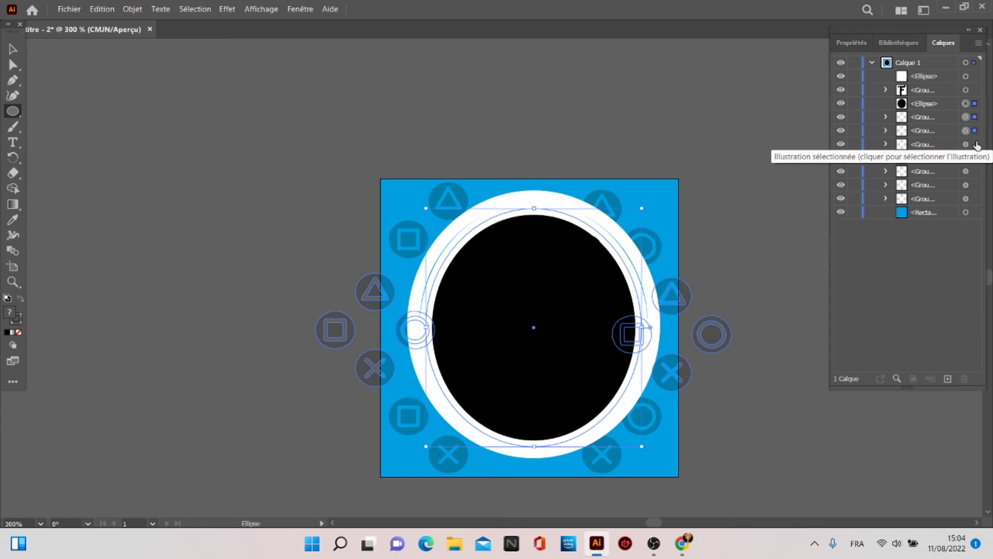
shift+click(975, 157)
shift+click(976, 185)
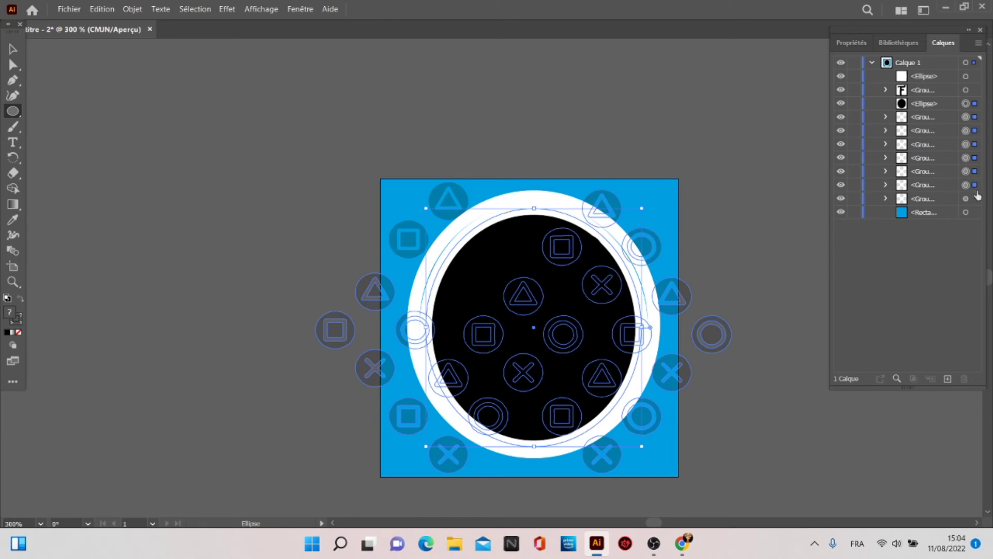
shift+click(976, 199)
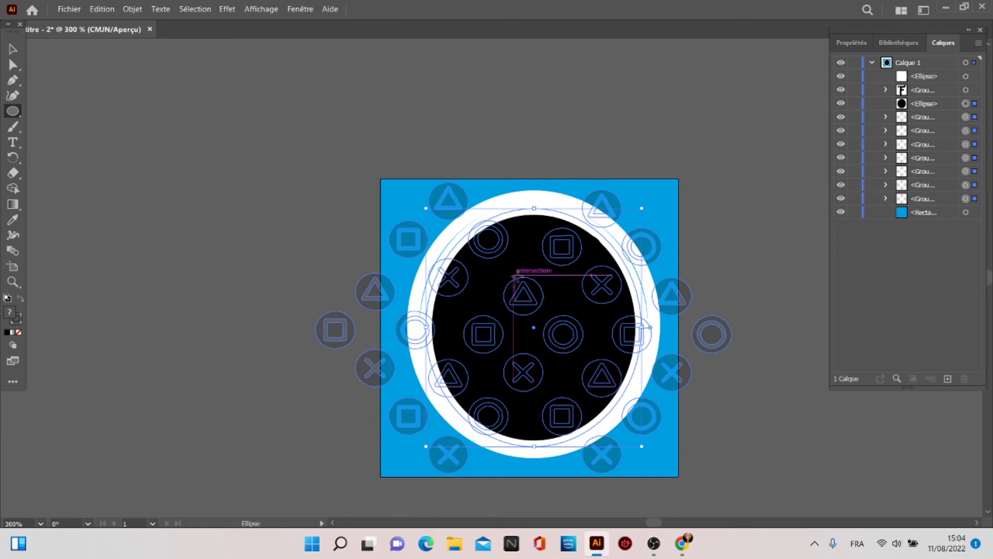
click(13, 49)
right_click(520, 281)
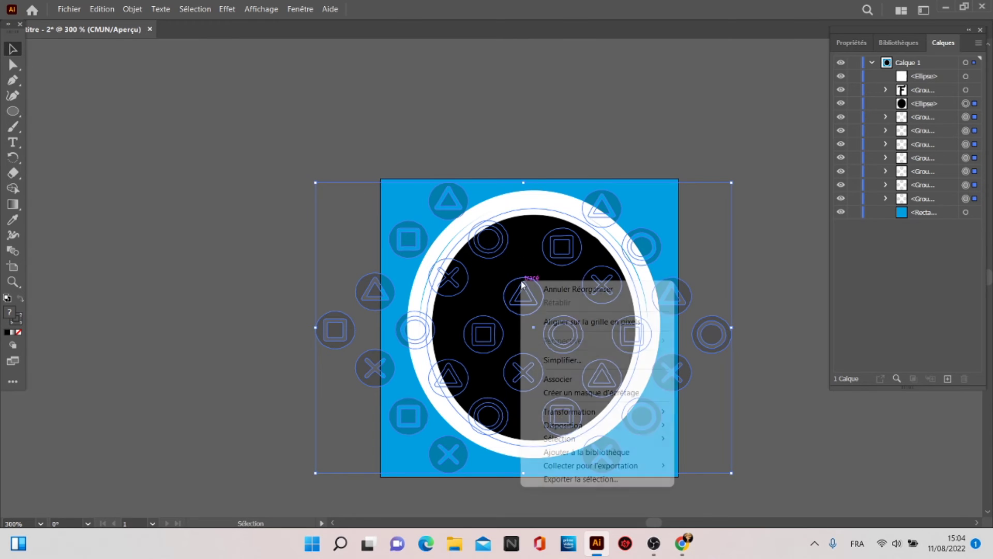
click(612, 392)
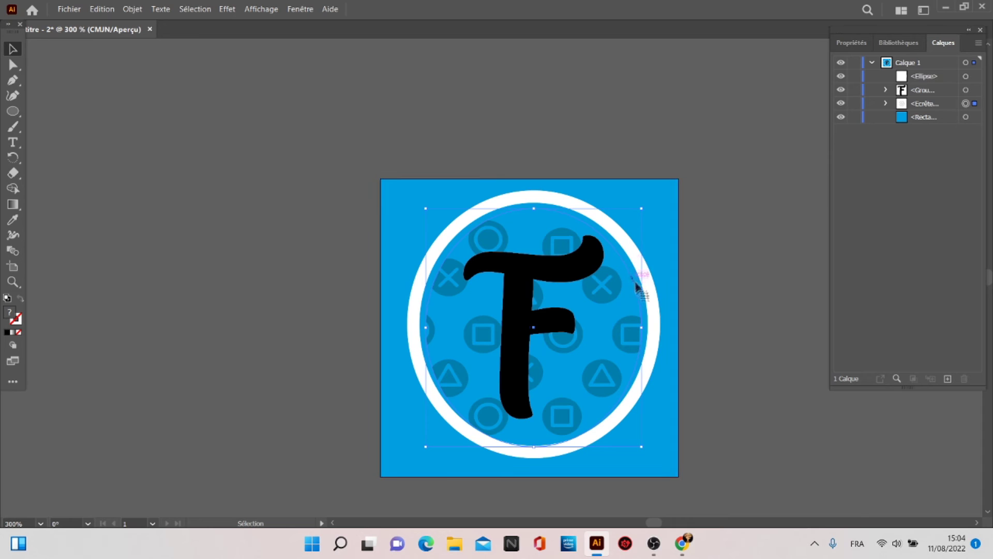
Stretch the clipped symbol circle right, left and up to fill the white ring
drag(645, 329, 650, 327)
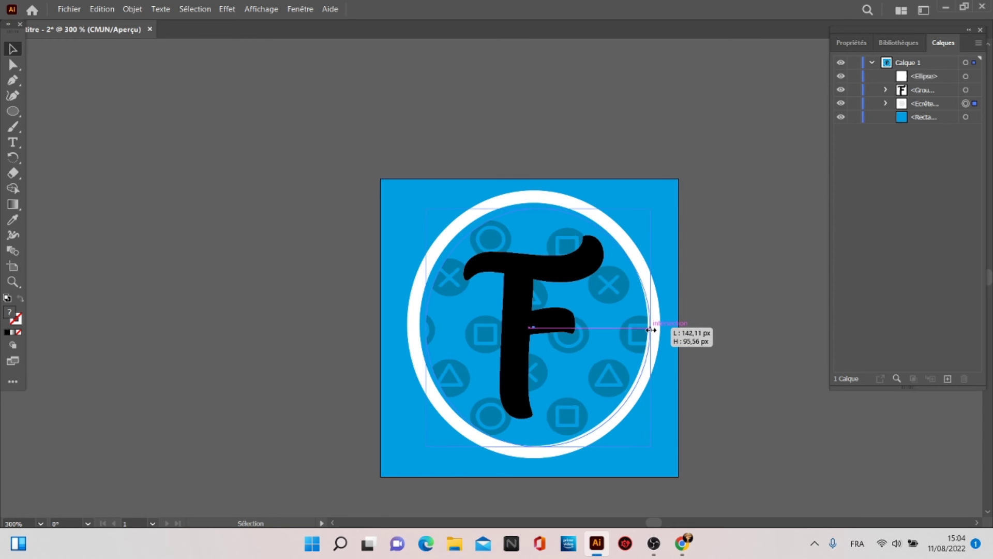
drag(426, 327, 418, 328)
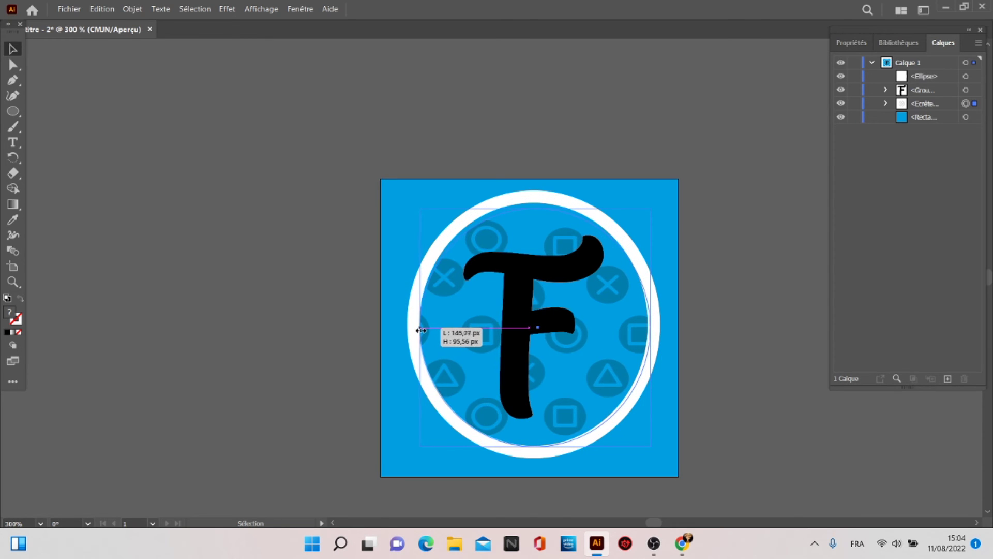
drag(536, 208, 534, 198)
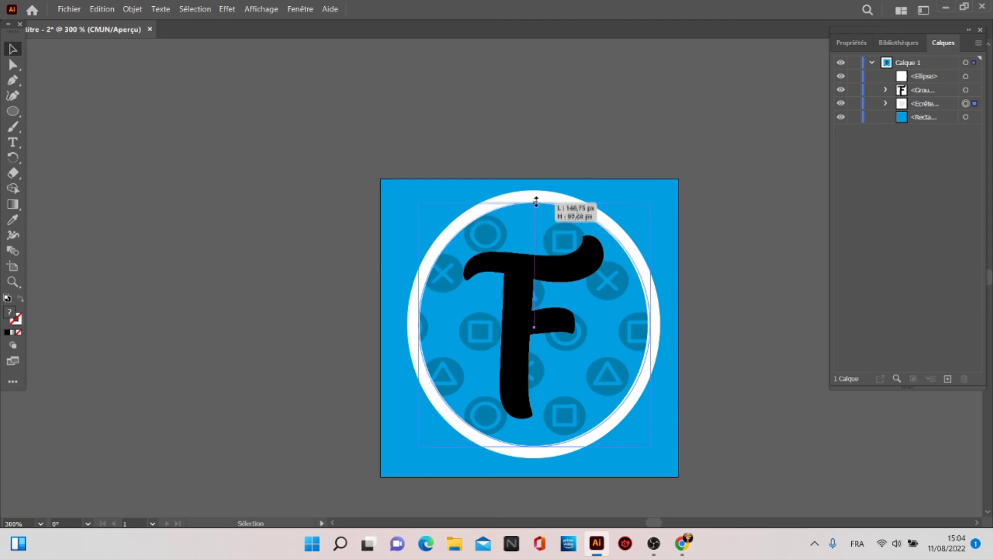
Scale the black F down slightly and move it up-left to centre it in the ring
key(ctrl+shift+a)
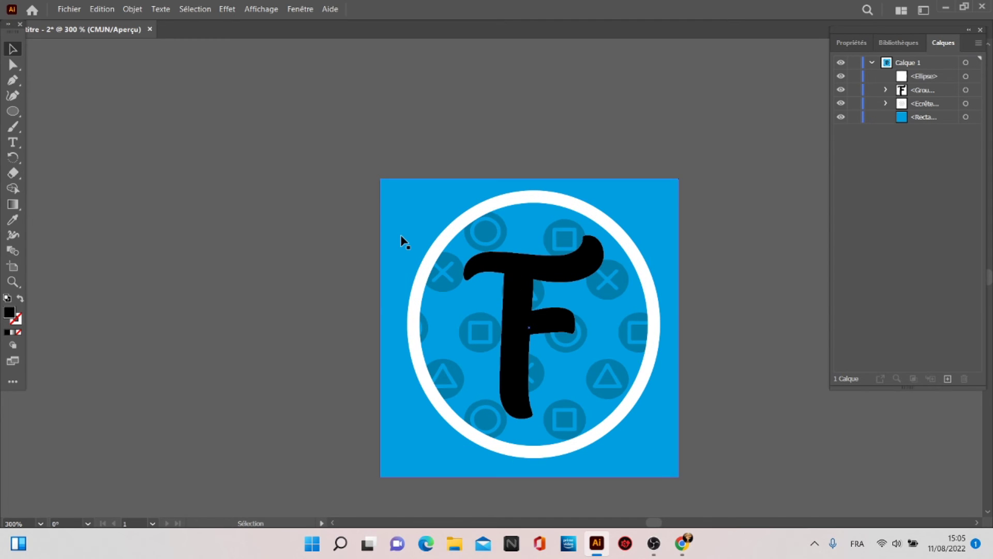
click(449, 248)
click(784, 180)
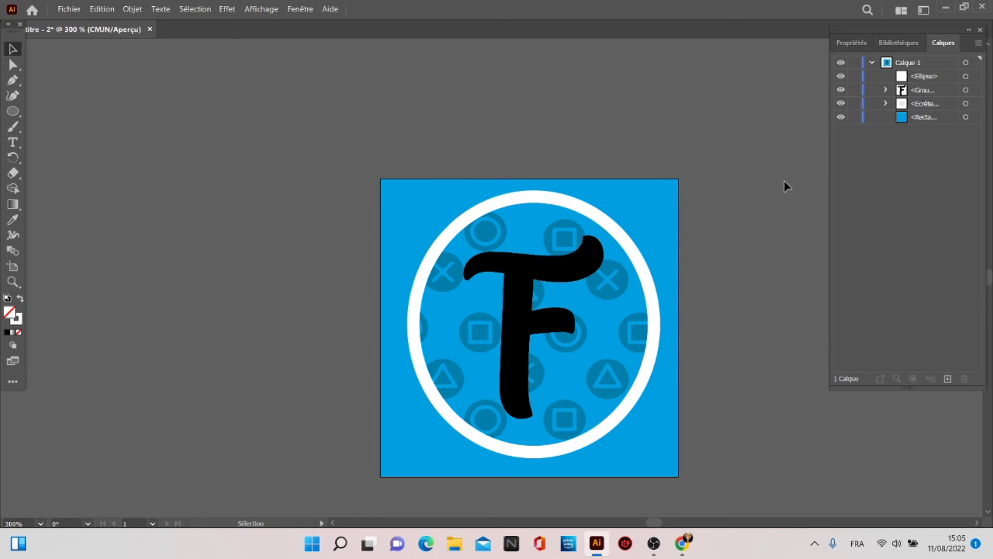
click(528, 277)
drag(464, 235, 484, 262)
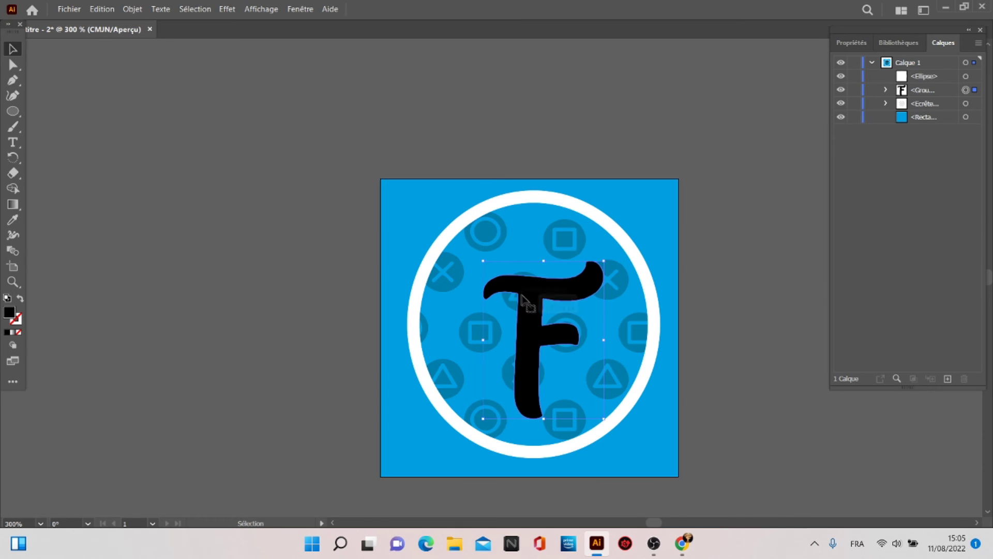
drag(529, 301, 519, 290)
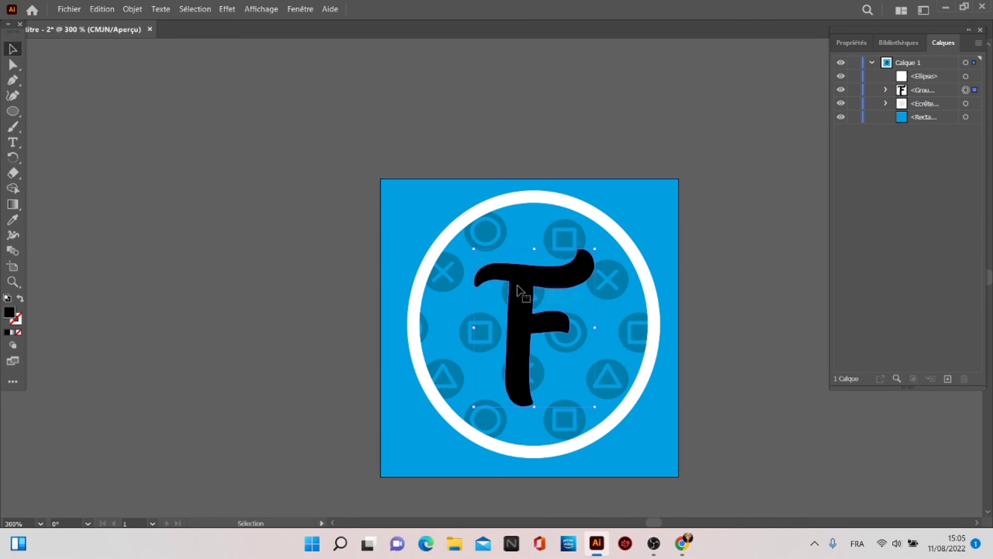
Give the F a thin red outline of 0,5 pt
click(852, 43)
click(844, 204)
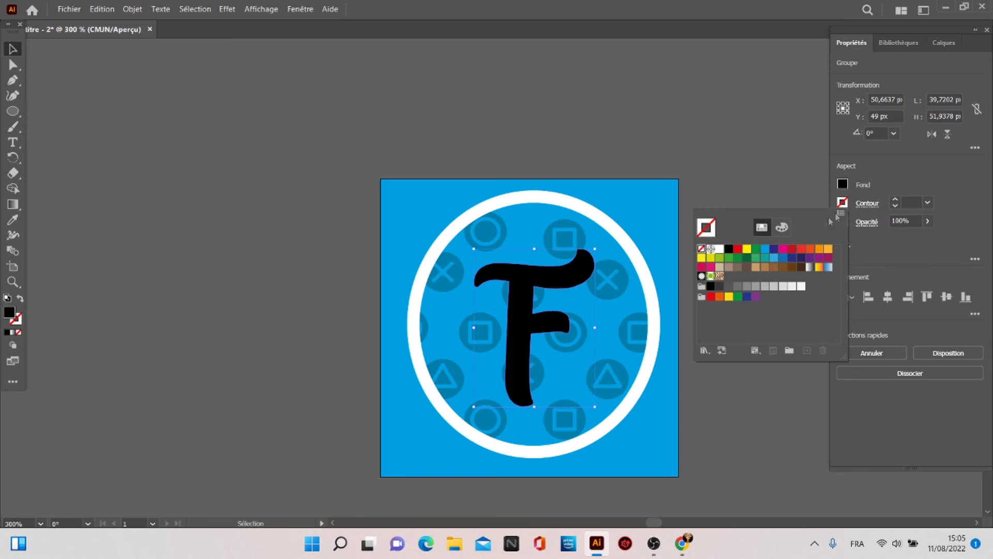
click(738, 249)
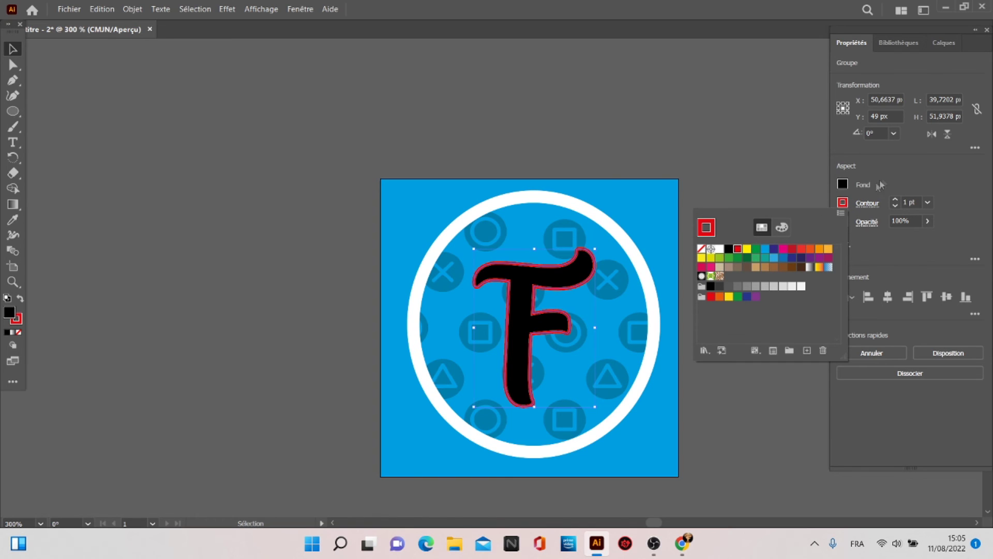
click(896, 207)
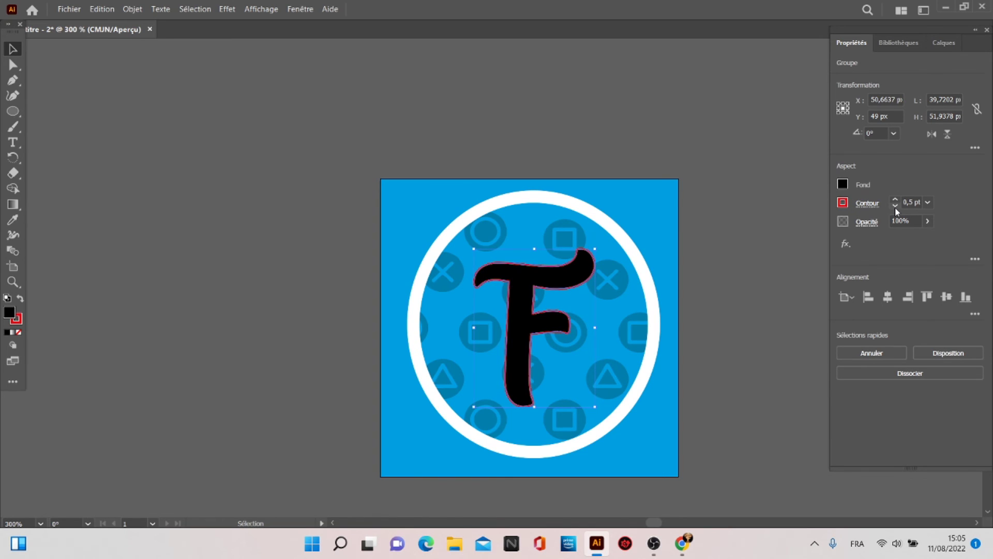
Select the background square, deselect it, then select the clipped symbol circle
click(676, 207)
click(735, 211)
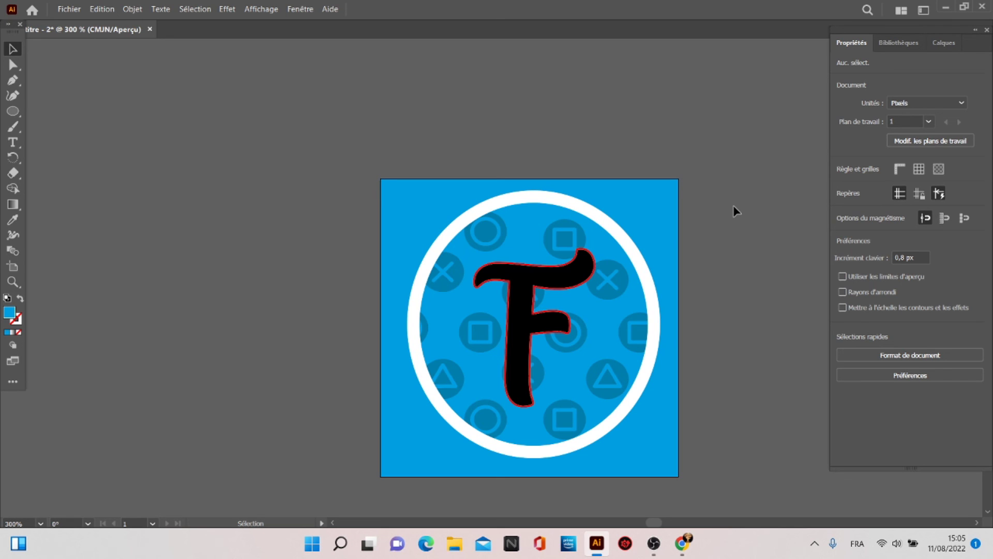
click(641, 277)
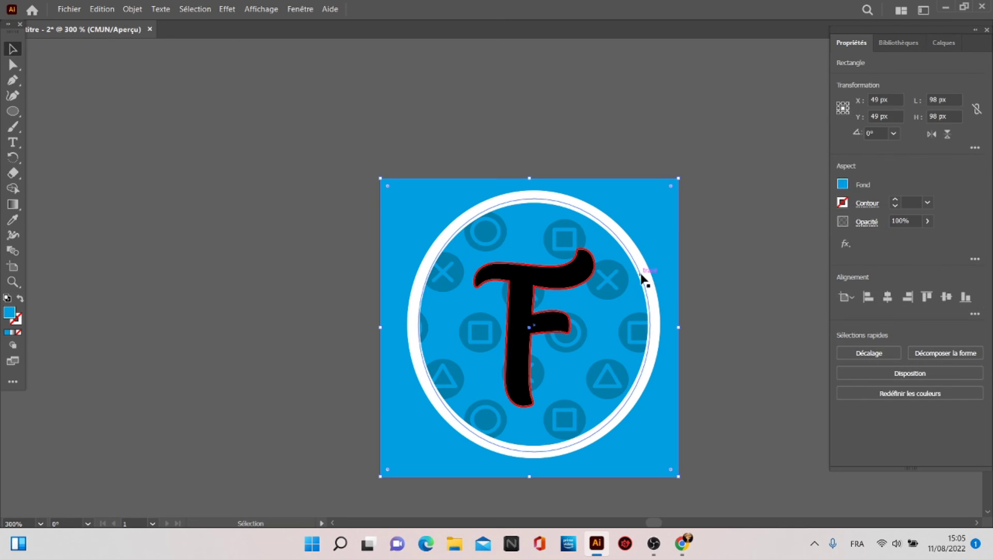
Lower the white ring's stroke weight to 2 pt and bring up the blue background square's fill swatches
click(895, 206)
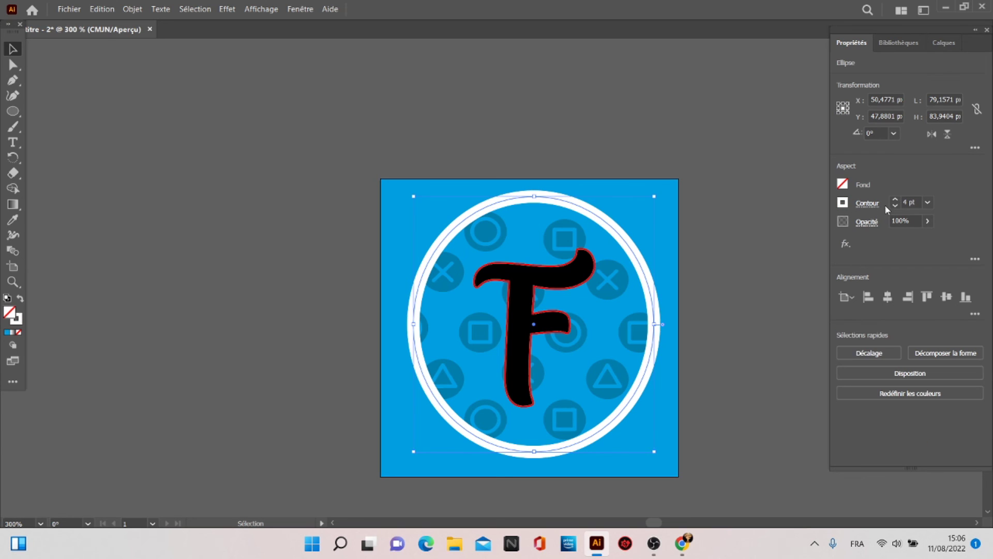
click(241, 189)
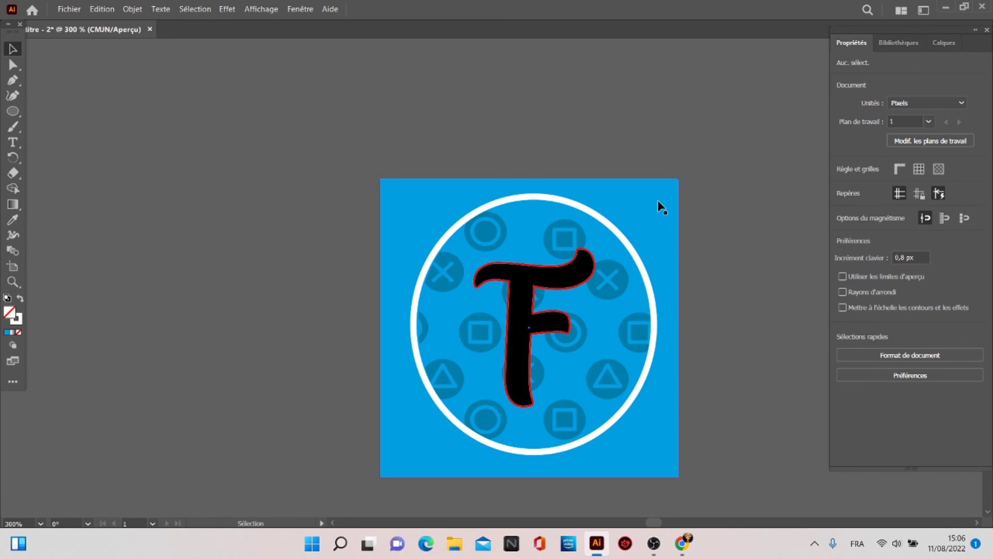
click(667, 202)
click(843, 184)
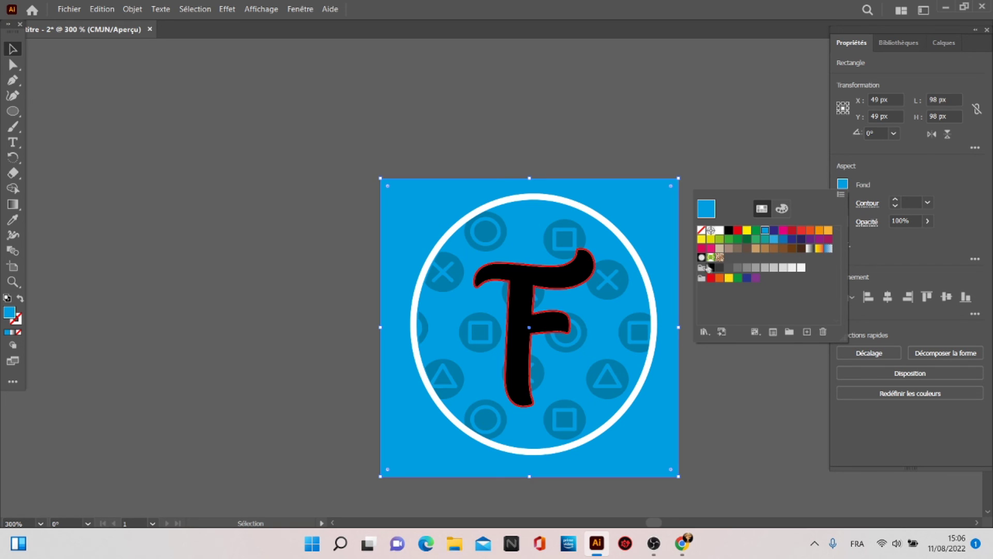
Fill the background with the 'Vignette noire très adoucie' radial gradient, briefly testing a green fill
click(702, 258)
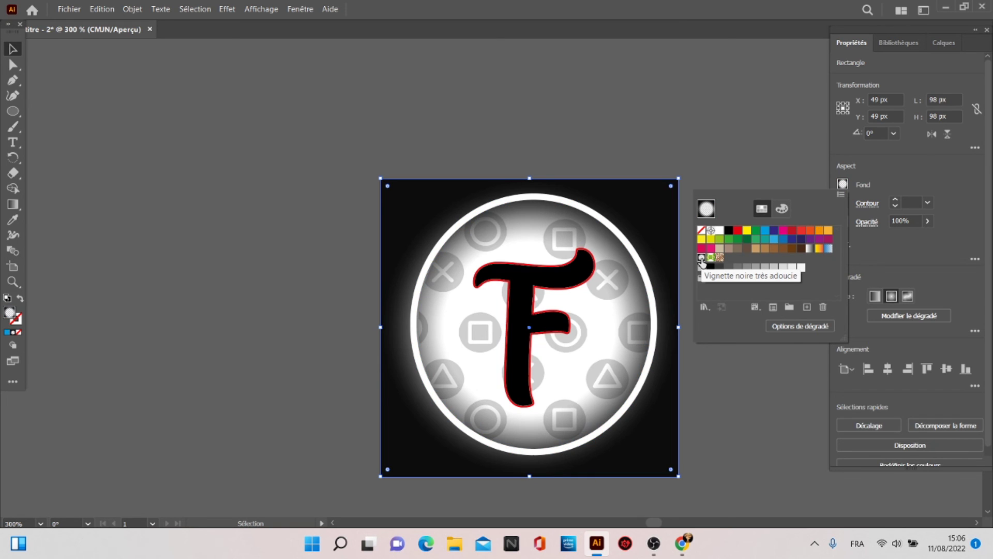
click(783, 209)
click(758, 315)
mouse_move(731, 313)
mouse_down()
mouse_move(701, 313)
mouse_move(806, 333)
mouse_up()
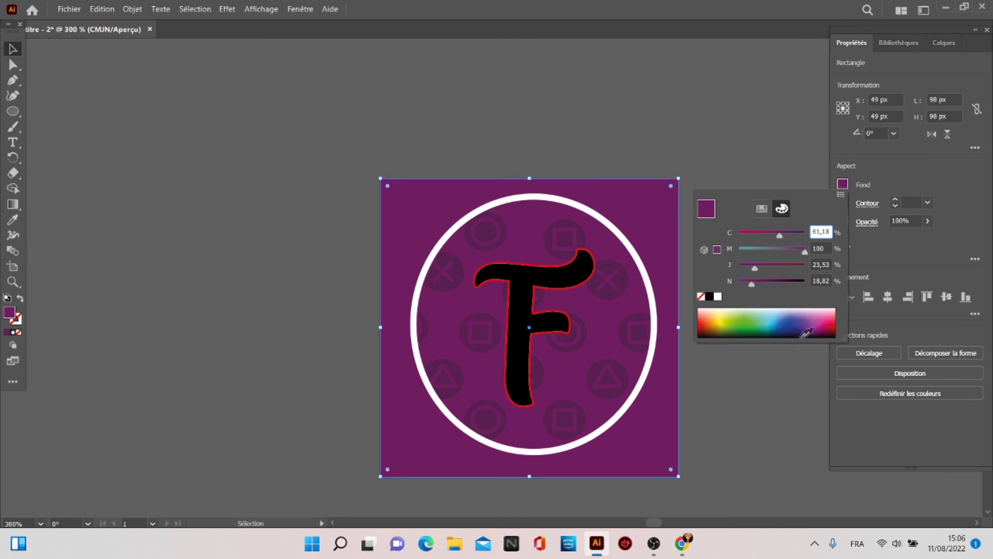
click(748, 315)
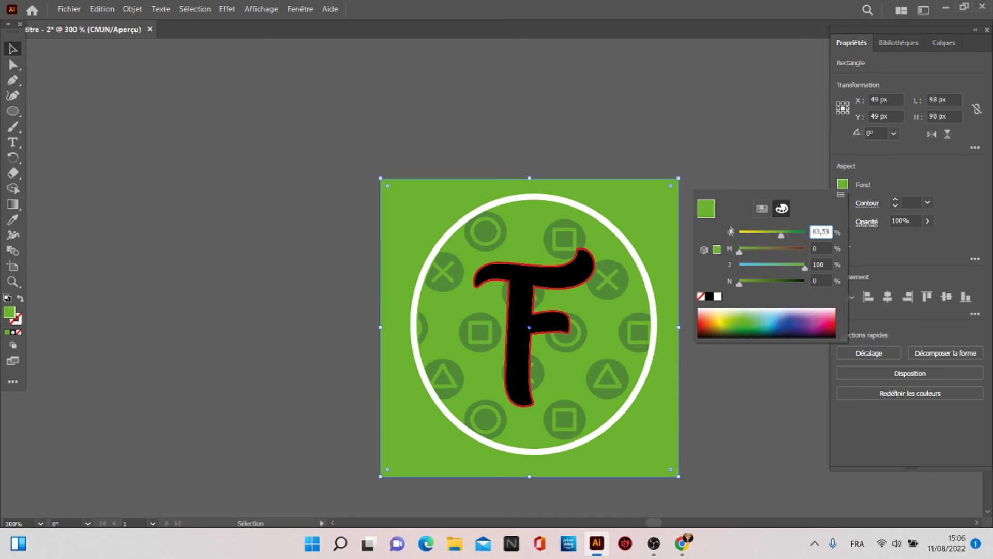
click(920, 180)
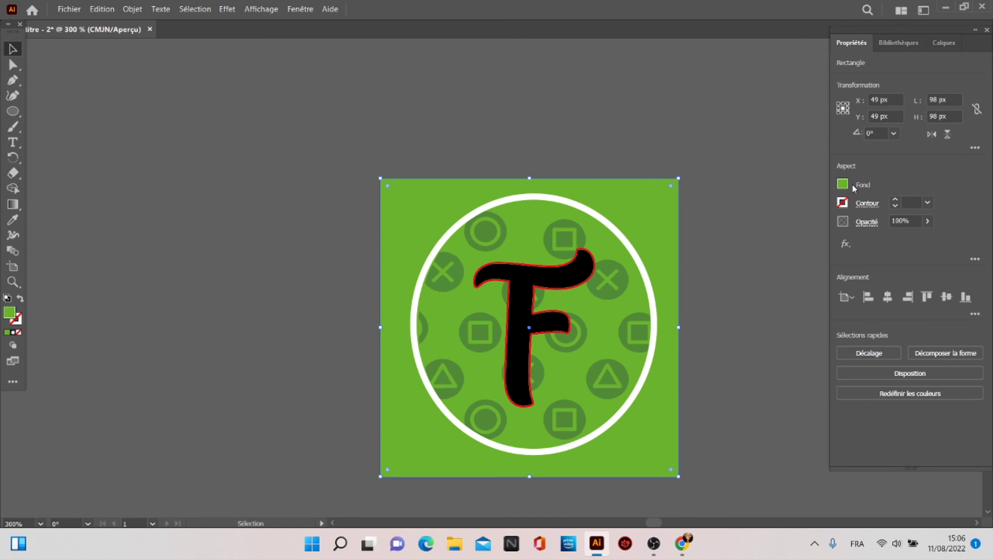
Adjust the gradient stops so the background glows white around the ring and fades to black
click(843, 184)
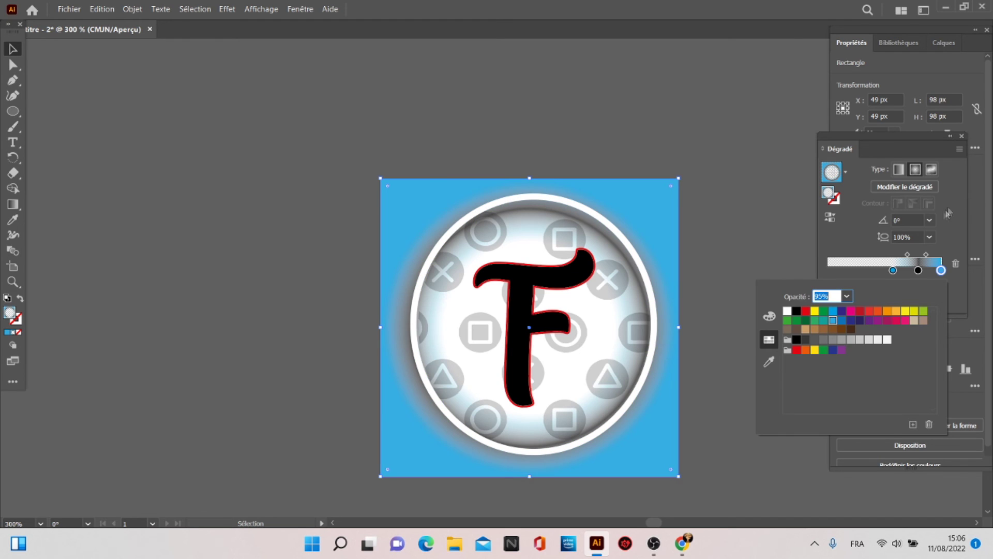
mouse_move(941, 270)
mouse_down()
mouse_move(904, 270)
mouse_move(923, 270)
mouse_up()
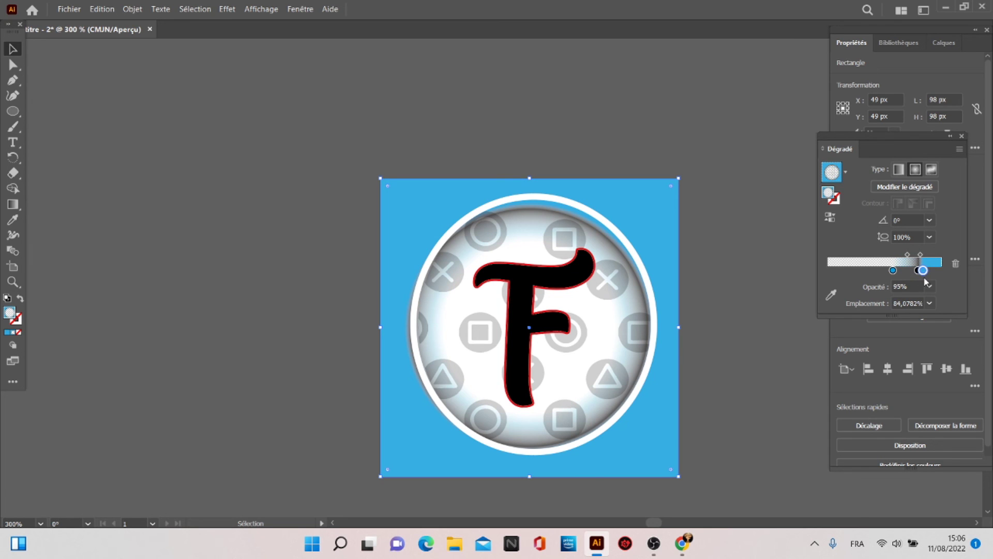
mouse_move(922, 270)
mouse_down()
mouse_move(909, 270)
mouse_move(943, 270)
mouse_up()
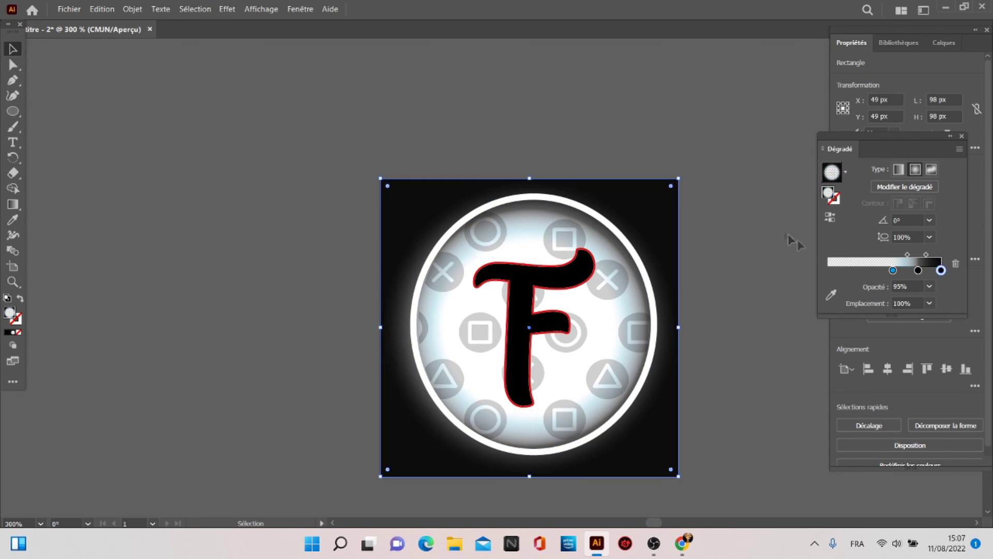
click(769, 212)
click(961, 136)
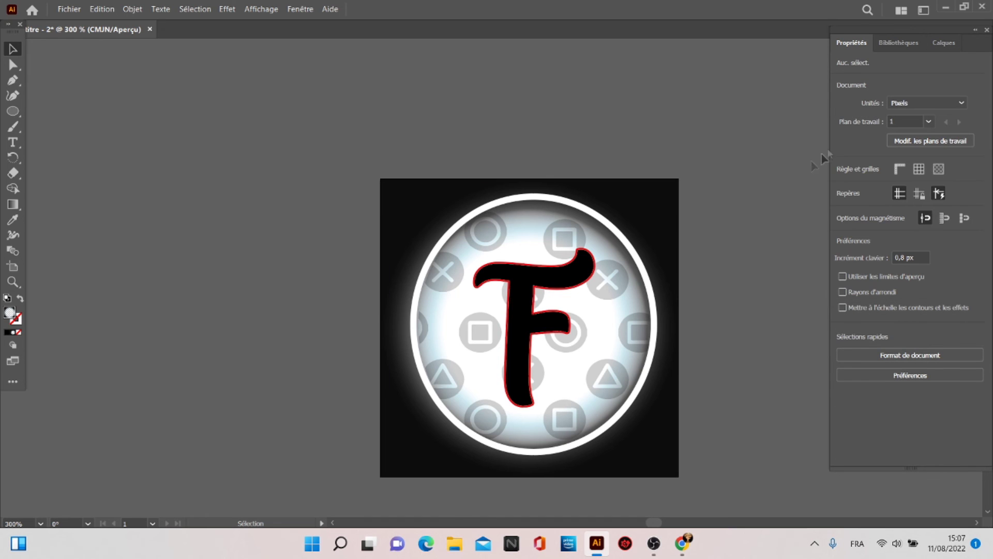
drag(626, 311, 495, 269)
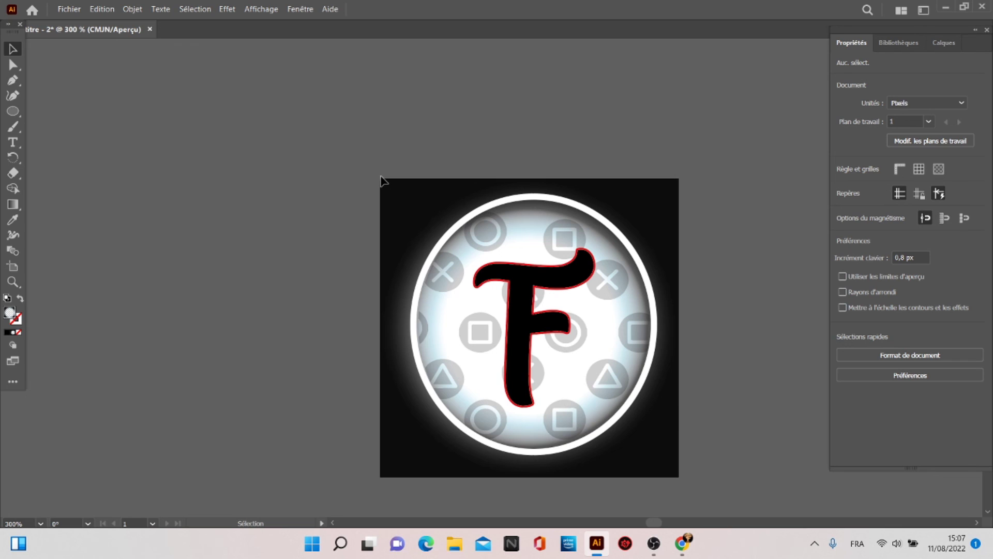